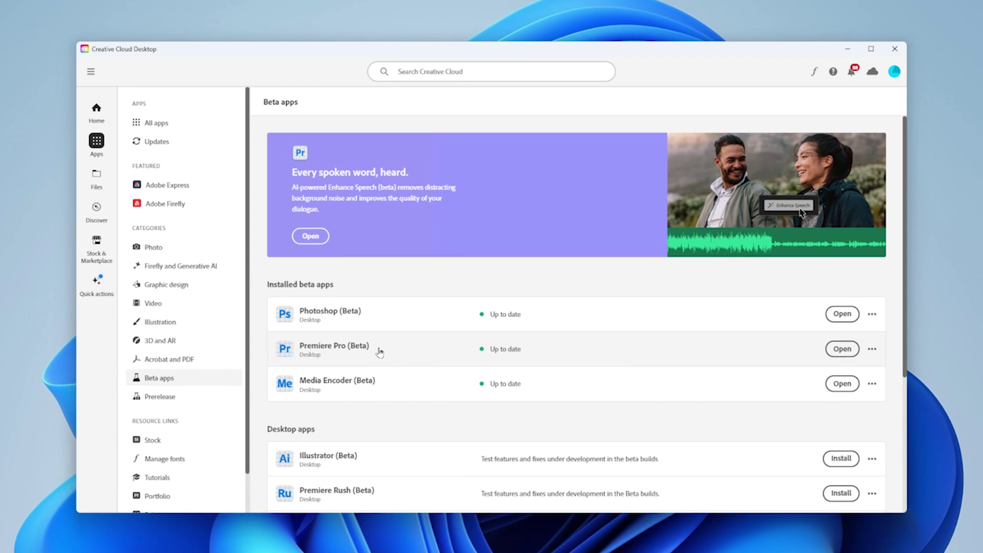
Step: Launch Premiere Pro (Beta) and create a new project named 'enhance speech'
click(842, 349)
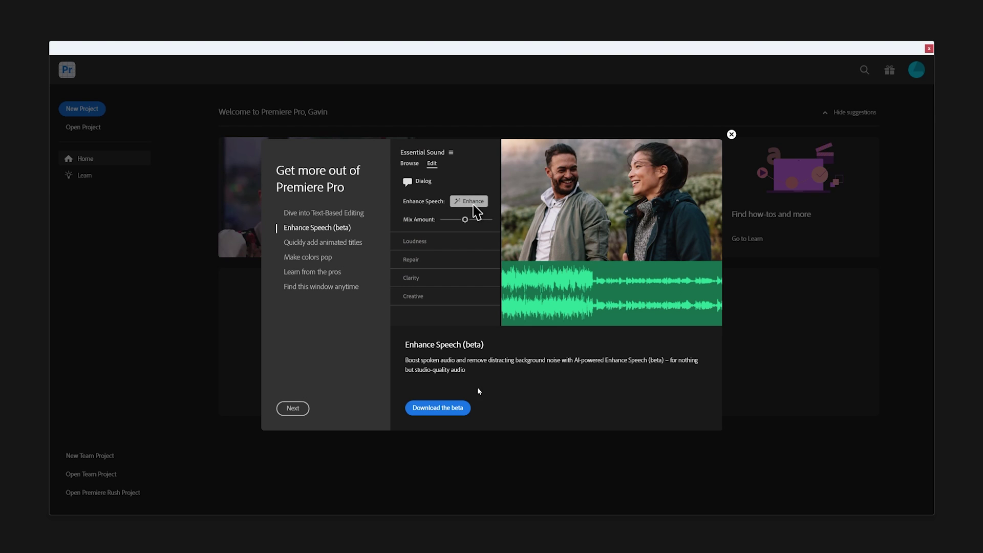
click(293, 410)
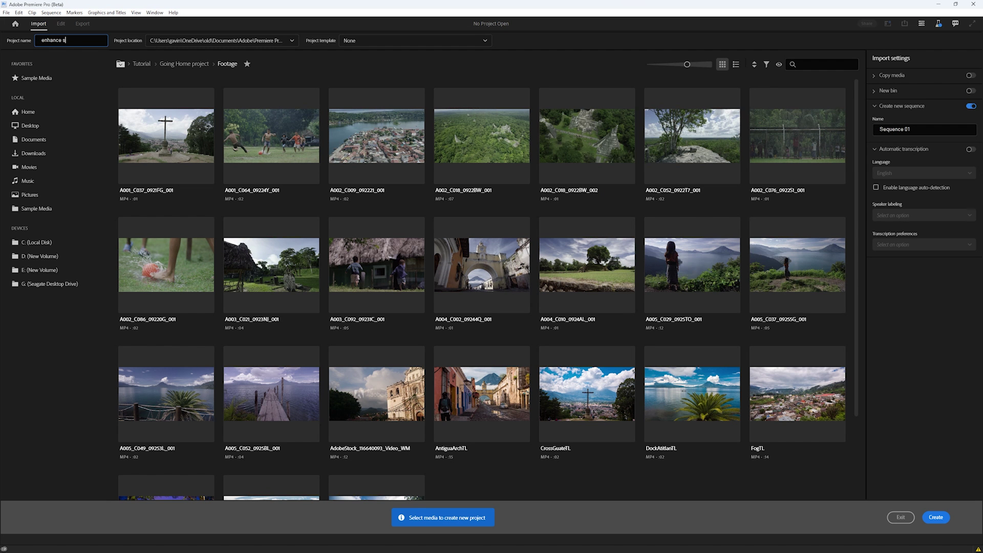
text(speech)
click(936, 517)
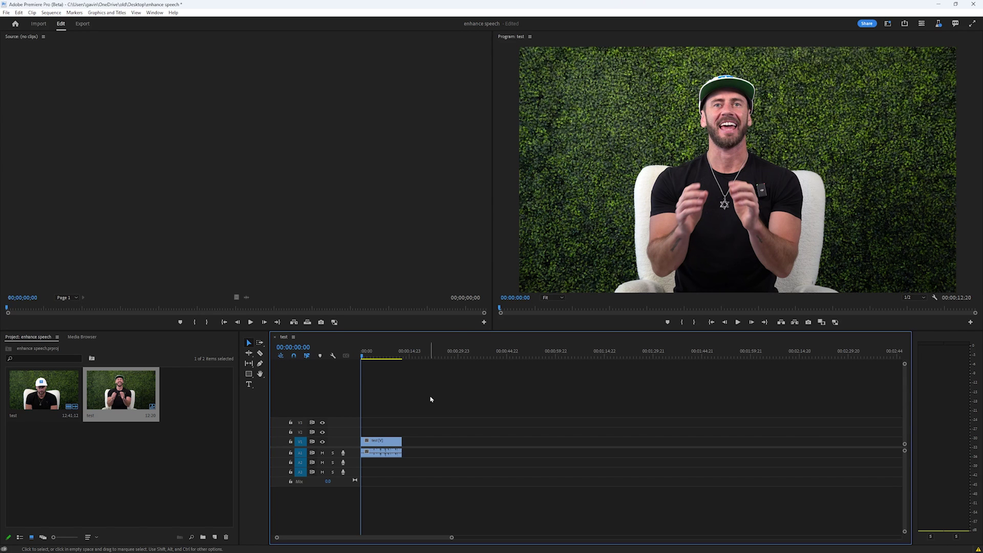
Step: Play the clip's original audio, save the project, and return the playhead to the start
key(space)
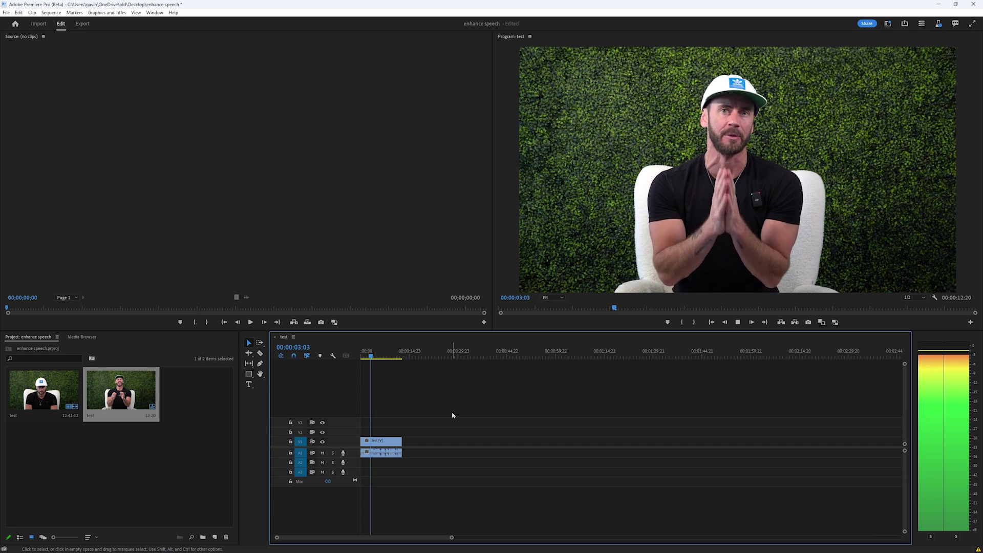
key(space)
key(ctrl+s)
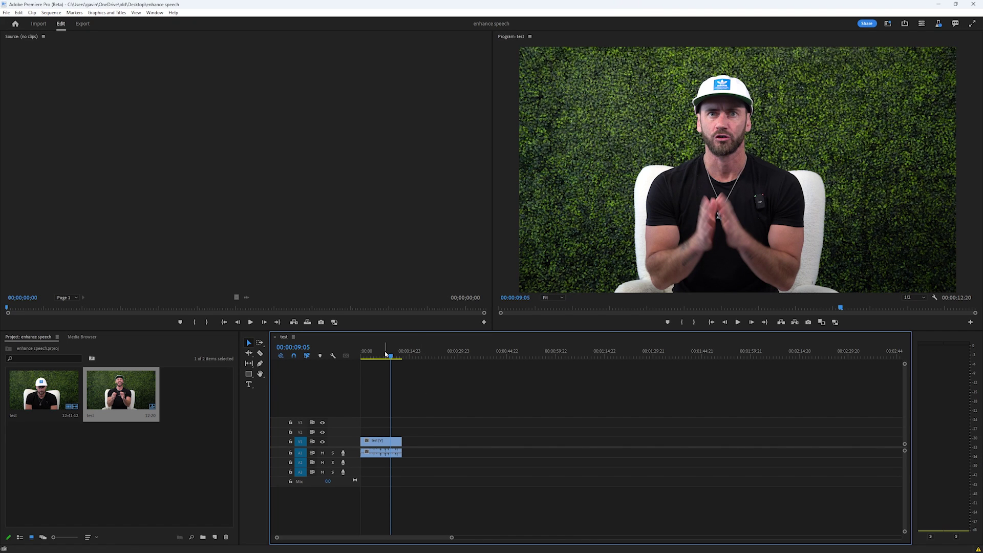
key(Home)
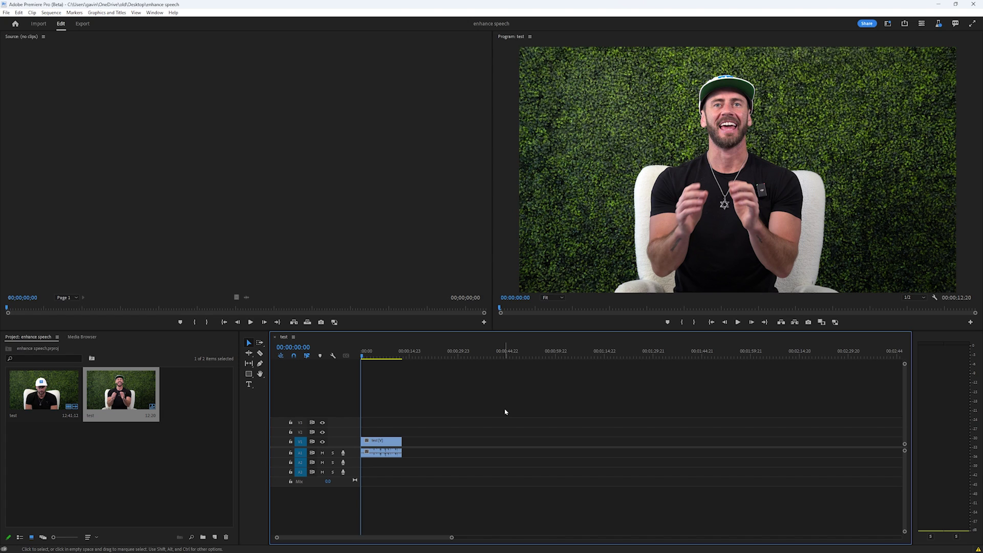
Step: Switch to the Audio workspace and select the talking-head clip on the timeline
click(799, 37)
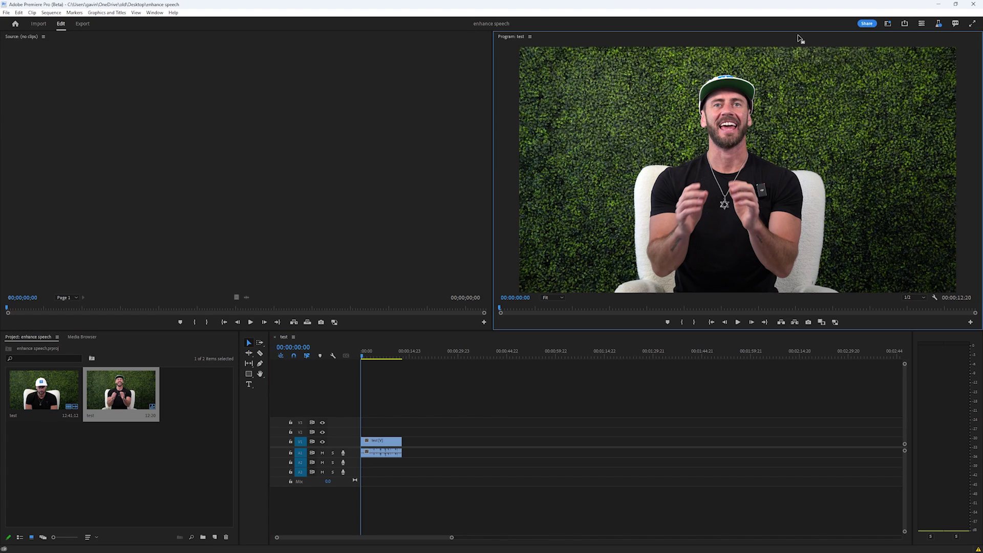
click(888, 24)
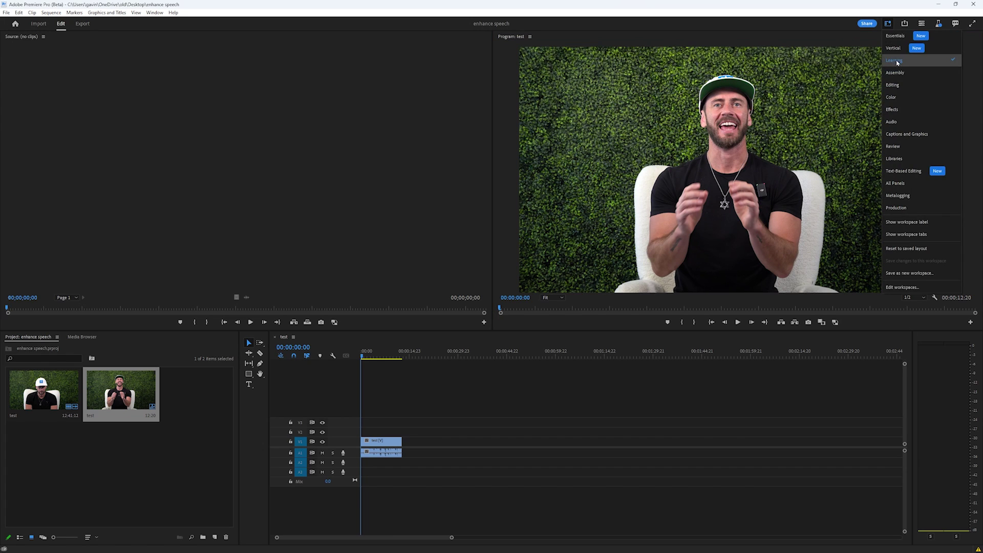
click(902, 122)
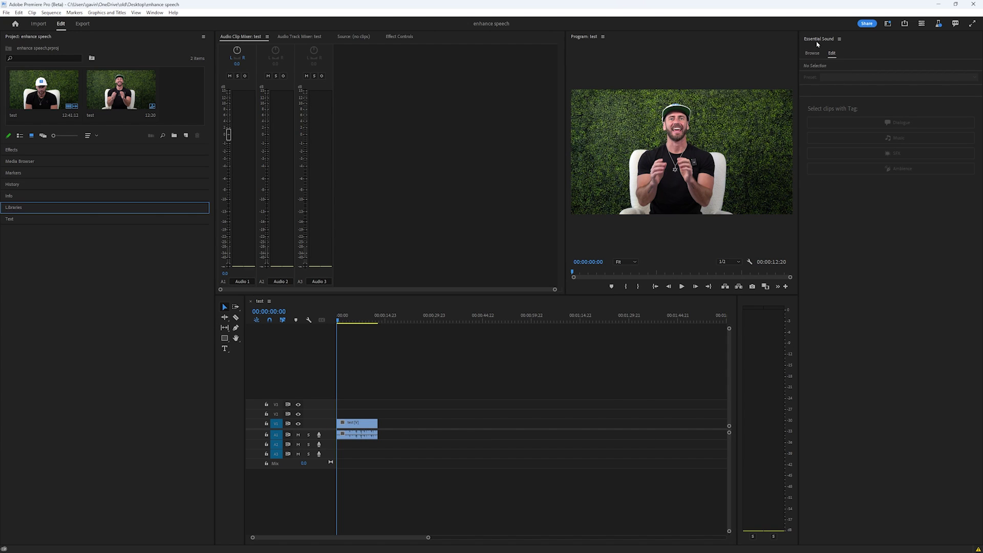
click(356, 428)
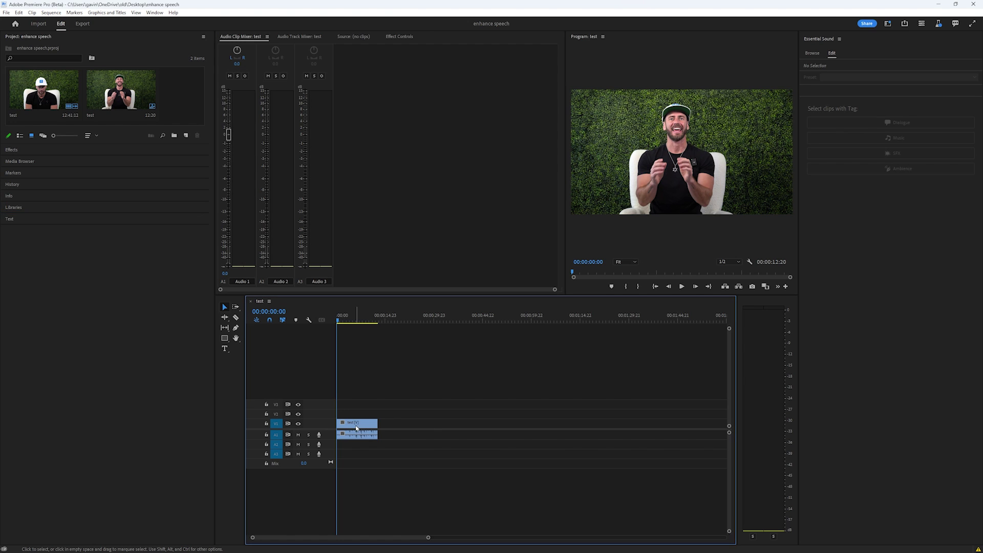
Step: Tag the clip as Dialogue in Essential Sound, preview it, then apply Enhance Speech
double_click(357, 427)
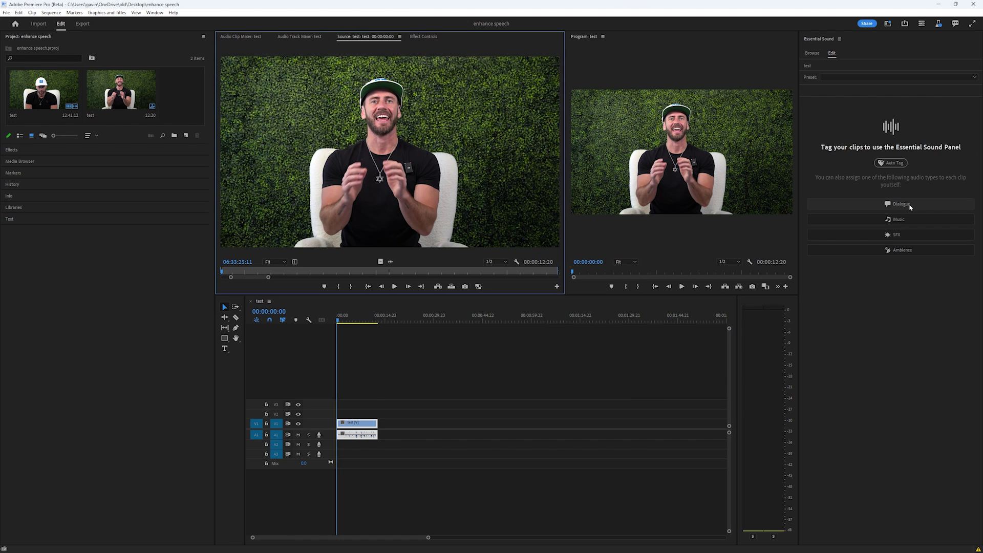
click(901, 204)
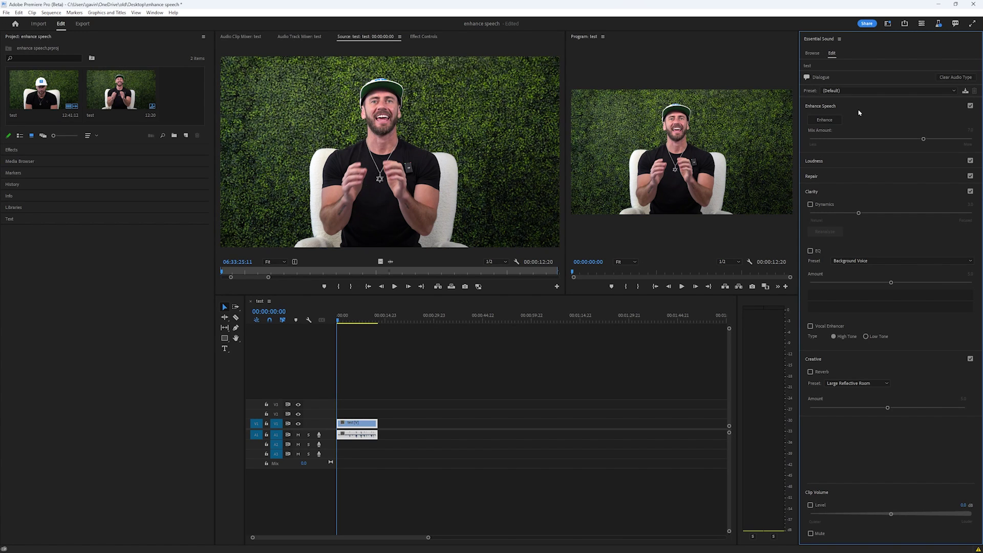
key(backslash)
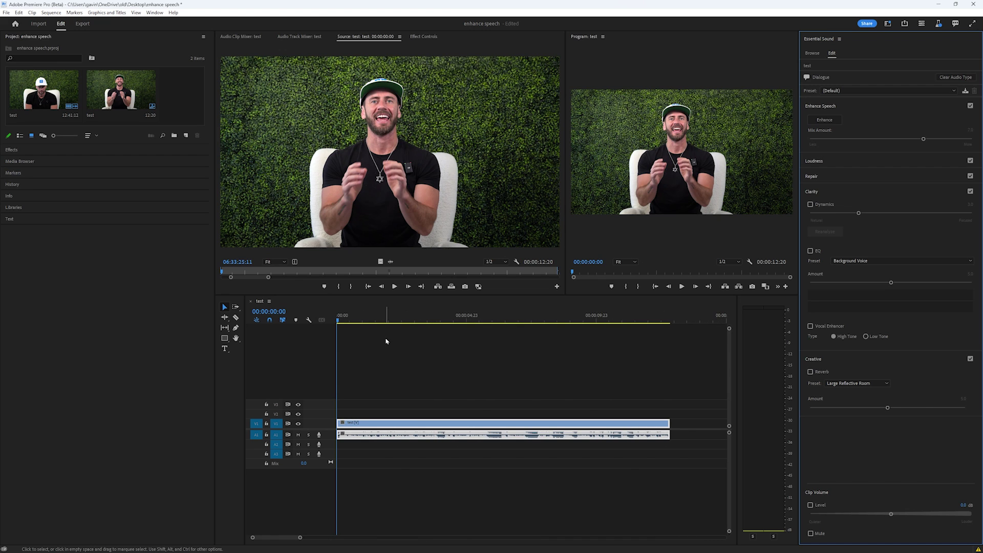
key(space)
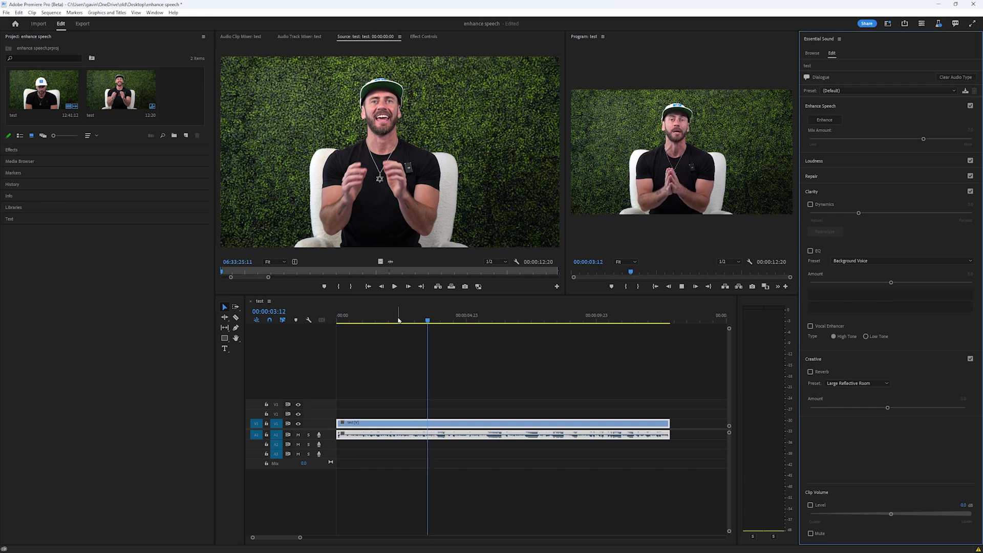
key(Home)
click(830, 121)
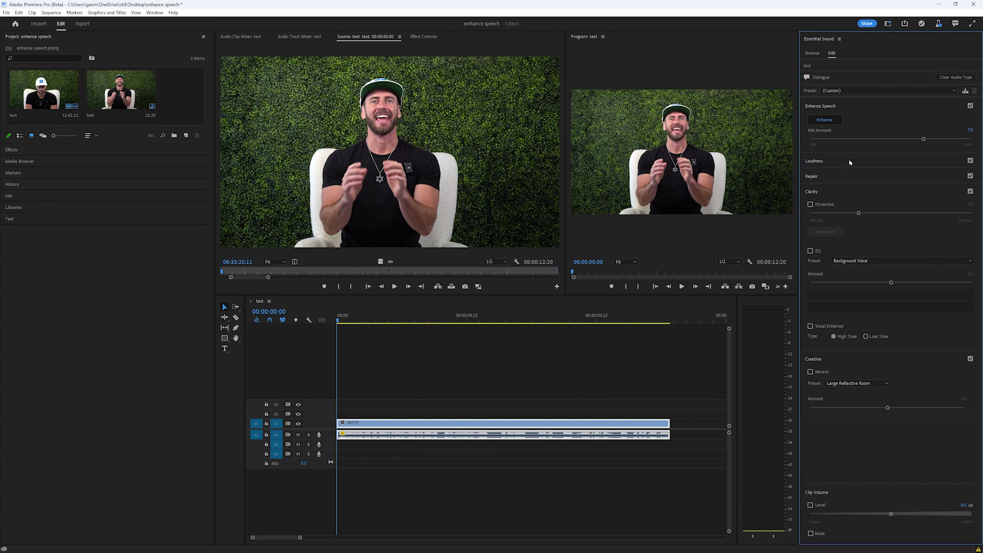
Step: Preview the enhanced audio and place a copy of the clip right after the original
key(space)
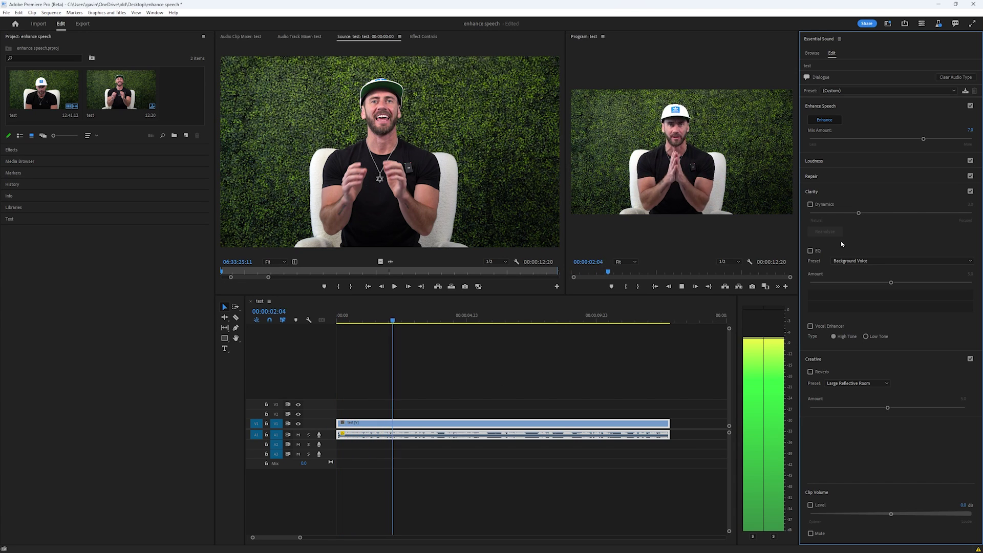
key(space)
key(minus)
key(minus)
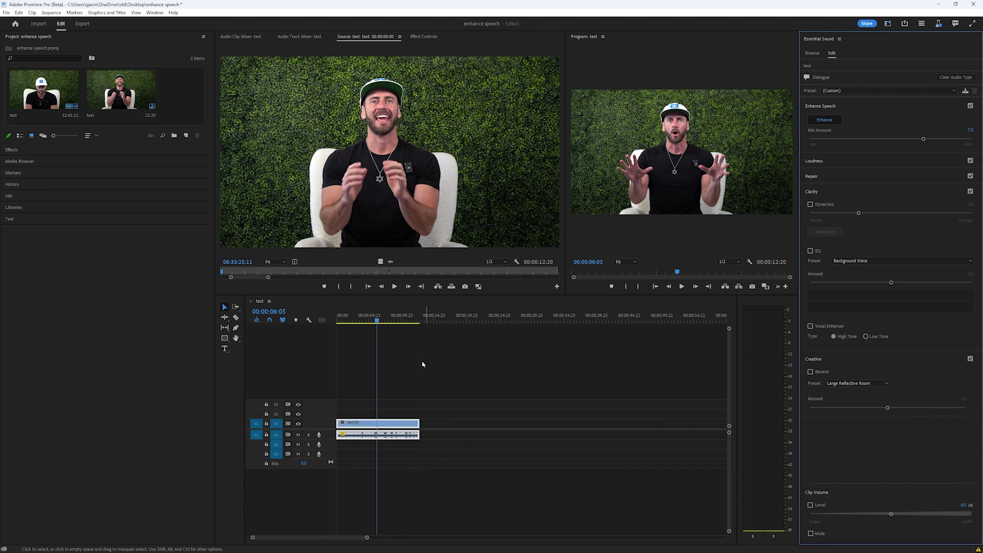
drag(367, 427, 462, 429)
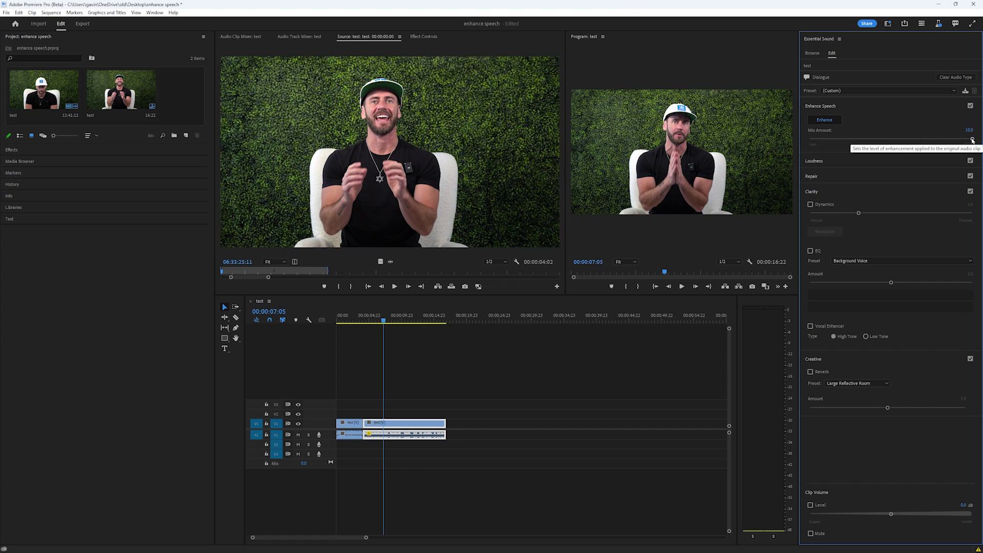
Step: Play the sequence from about 4 seconds and from the start to compare both clips
key(space)
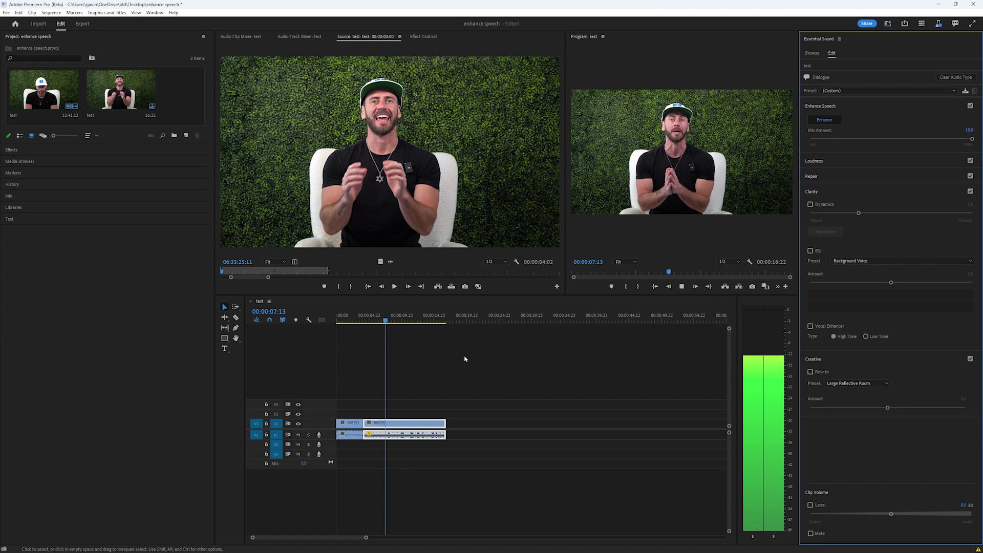
click(366, 321)
key(=)
key(=)
key(minus)
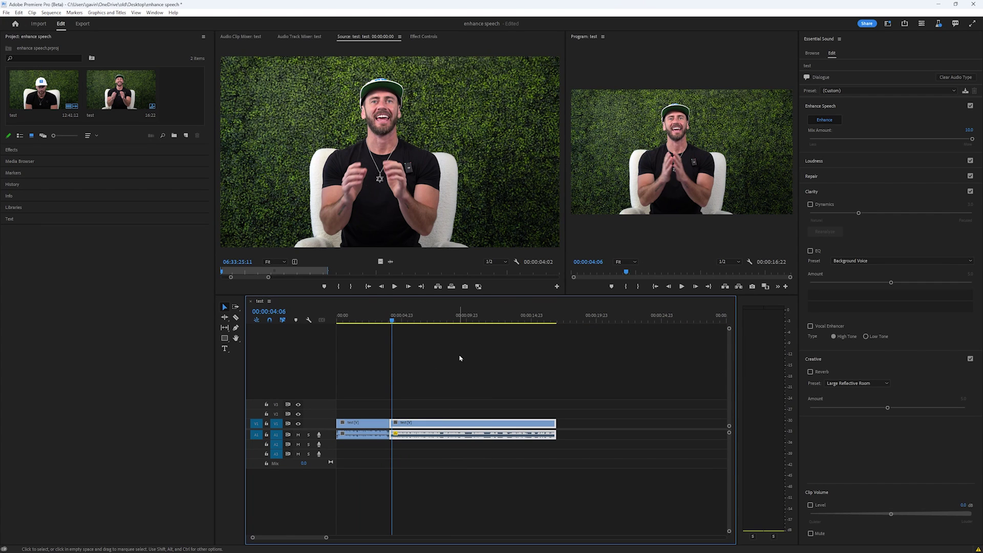
key(space)
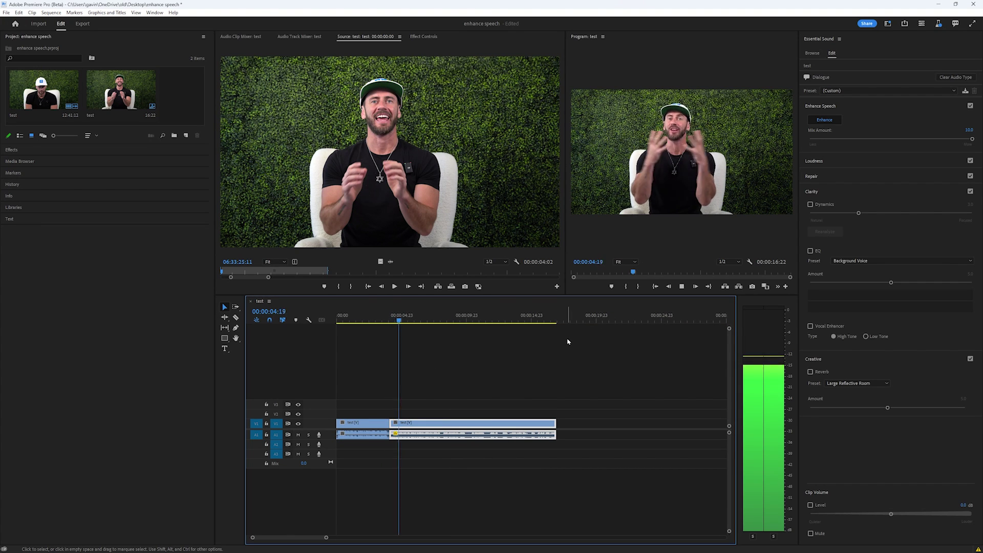
key(Home)
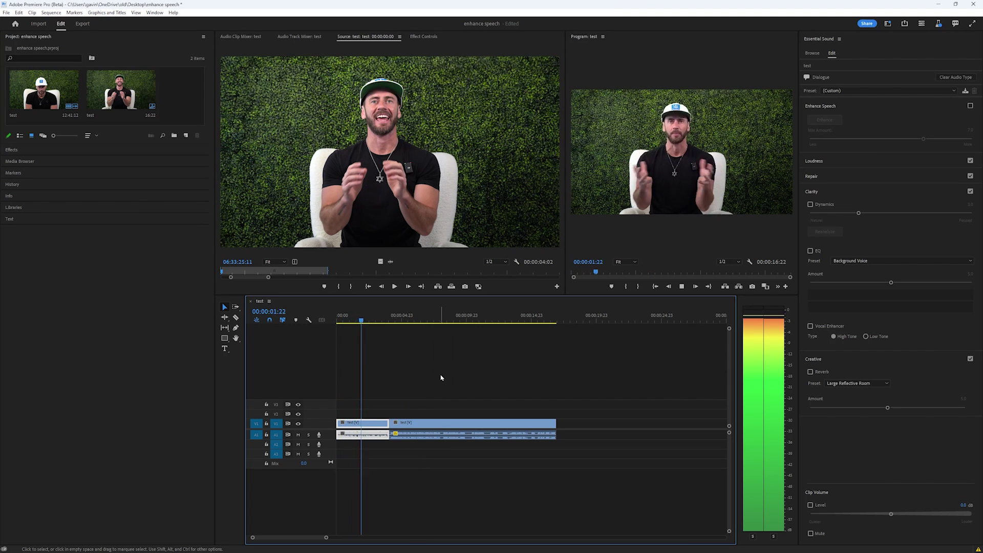
key(space)
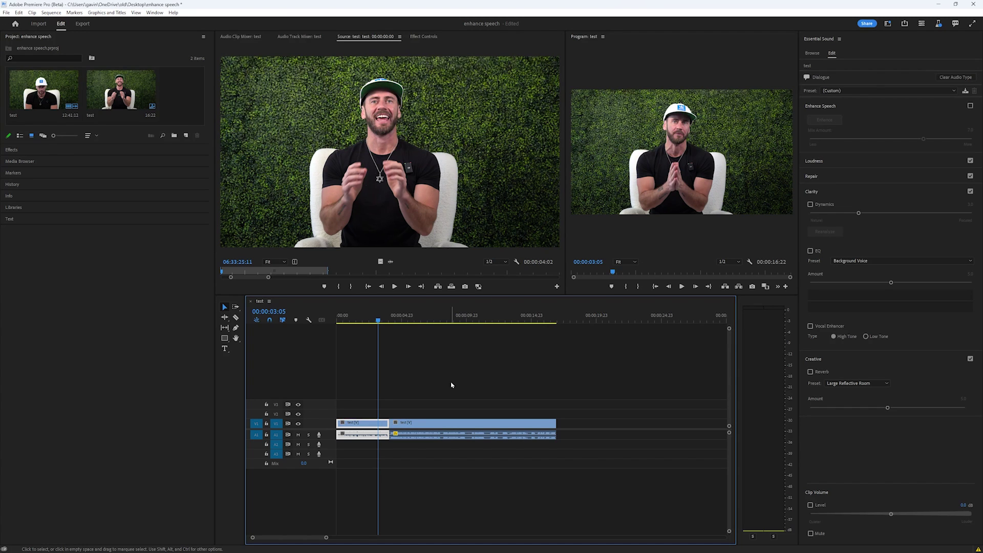
Step: Select the second clip at the cut near 4 seconds and begin editing its Mix Amount
click(452, 385)
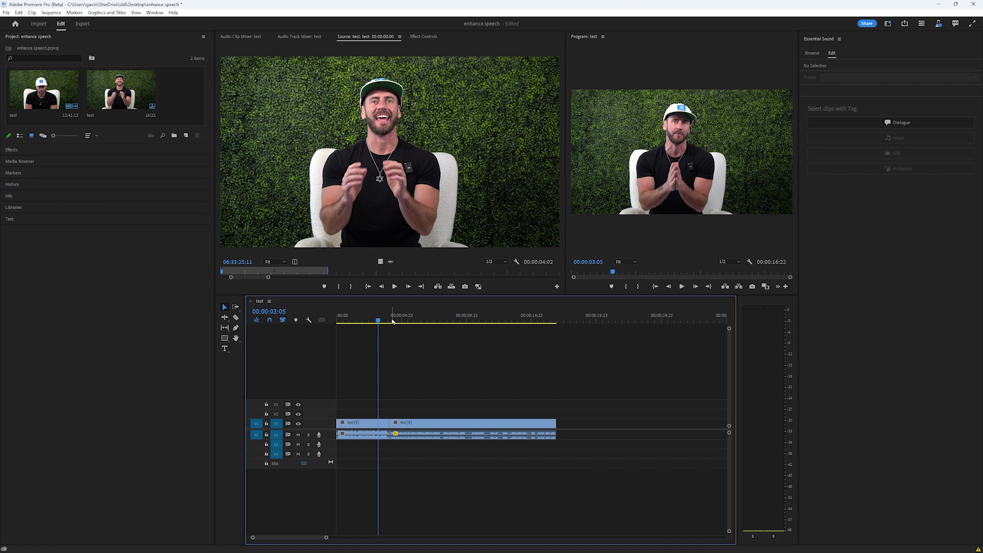
click(393, 321)
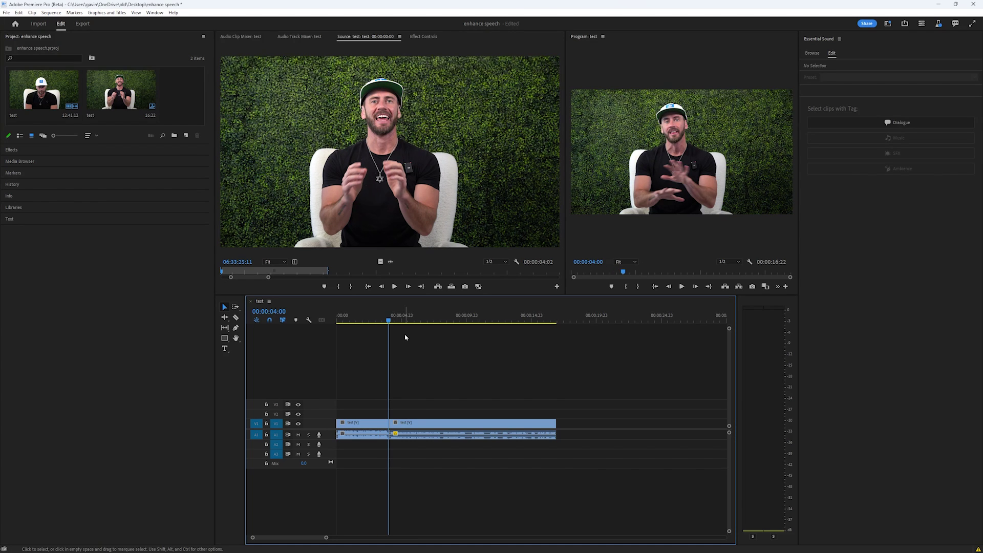
key(space)
key(space)
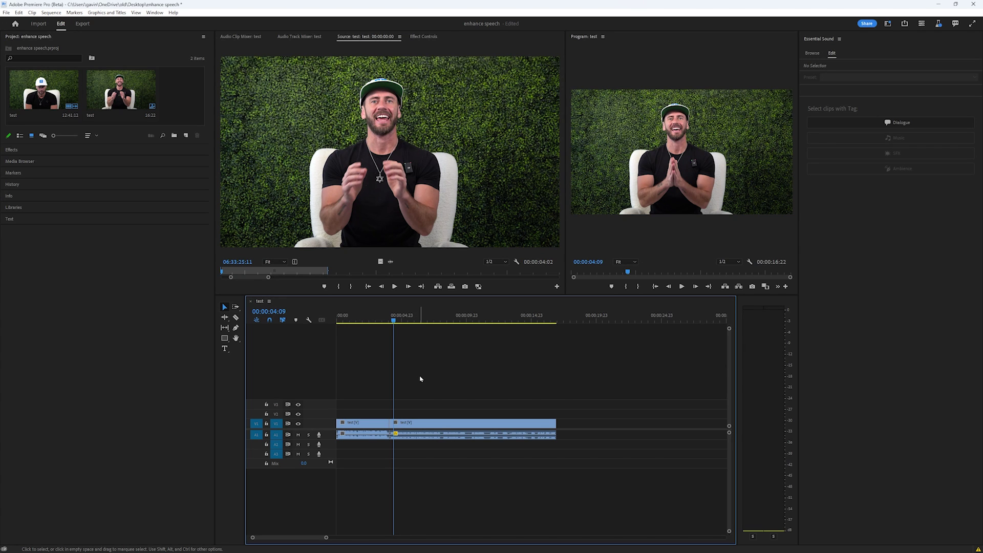
key(d)
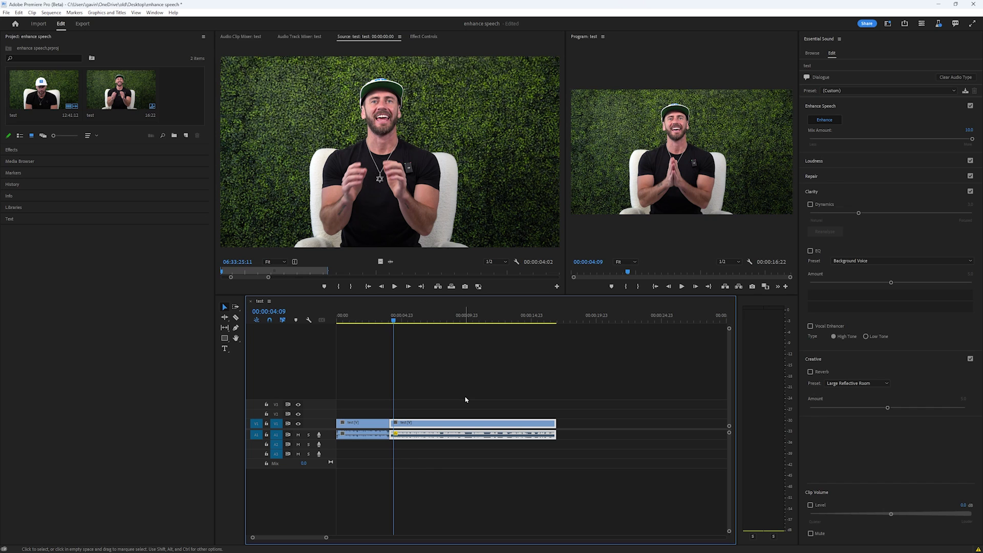
key(Up)
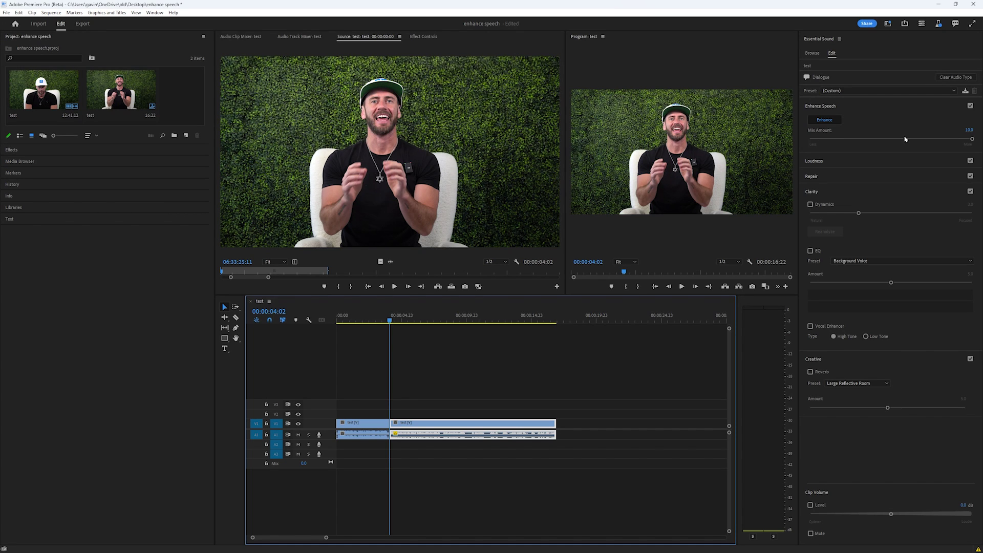
click(967, 130)
Step: Set the second clip's Enhance Speech Mix Amount to 7 and play to hear the change
text(7)
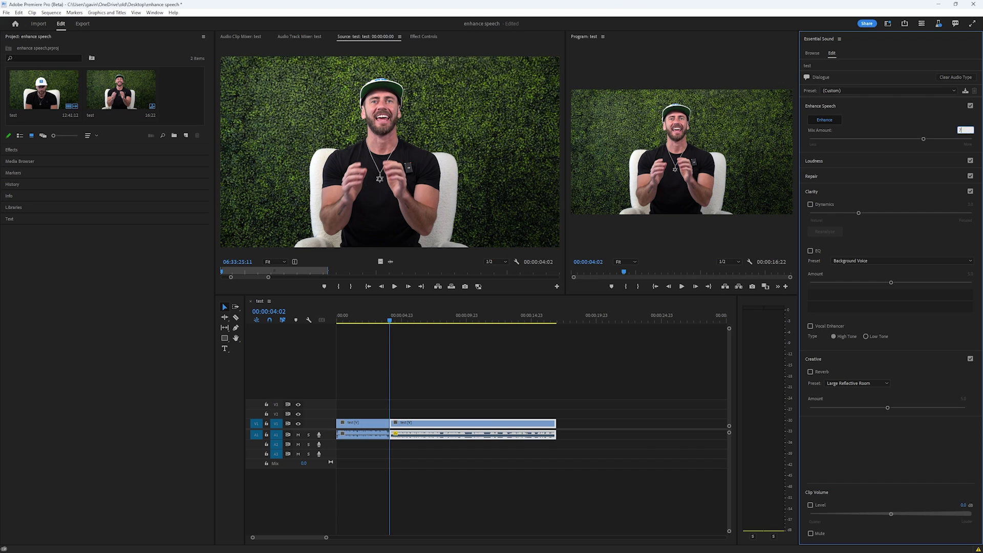
key(Return)
key(space)
key(space)
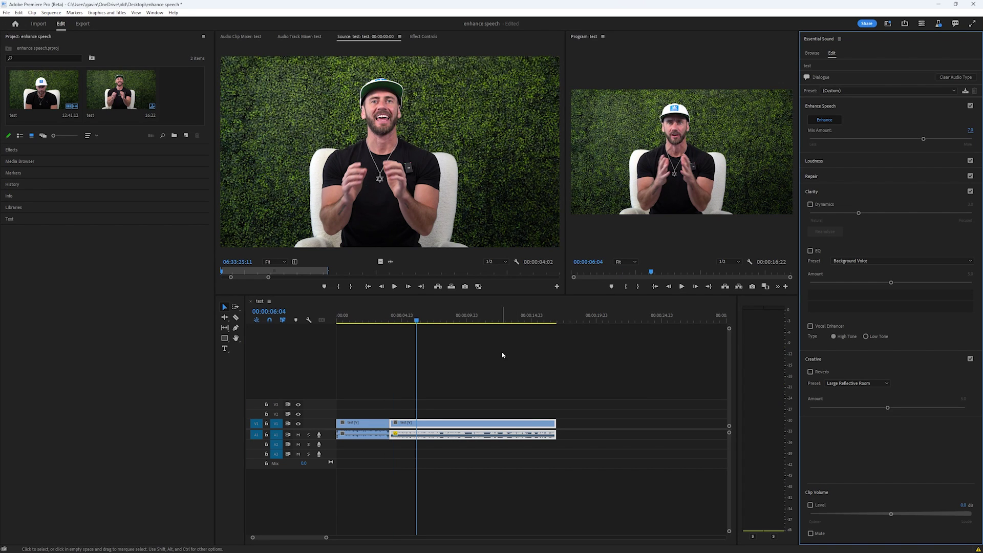
click(969, 131)
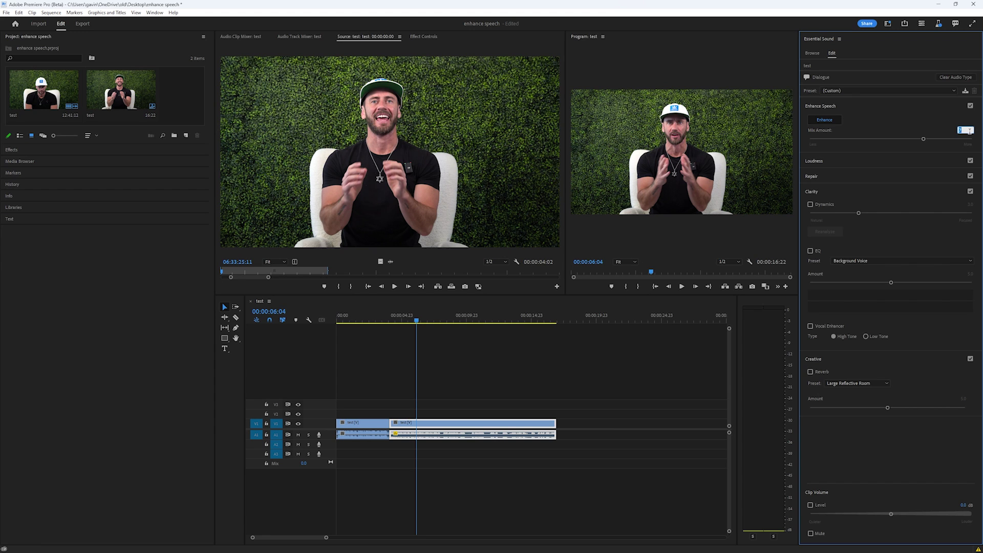
Step: Preview the second clip at Mix Amount 8 from about five seconds, then adjust it again
click(507, 359)
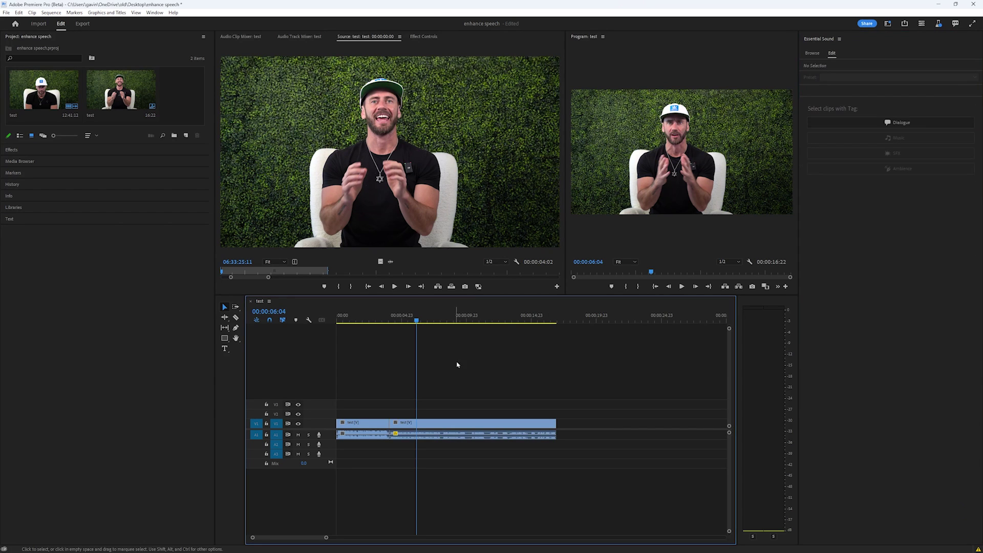
click(393, 318)
key(space)
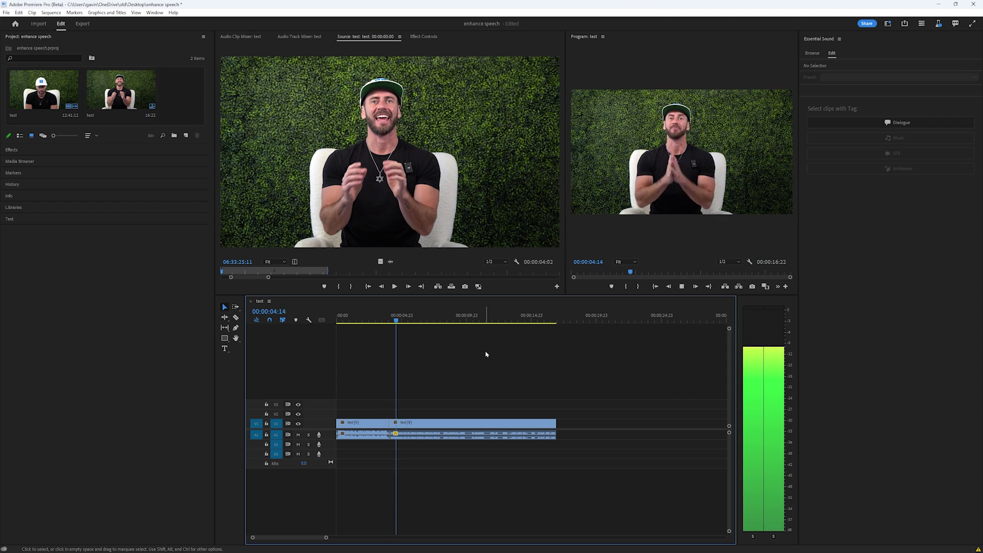
click(422, 431)
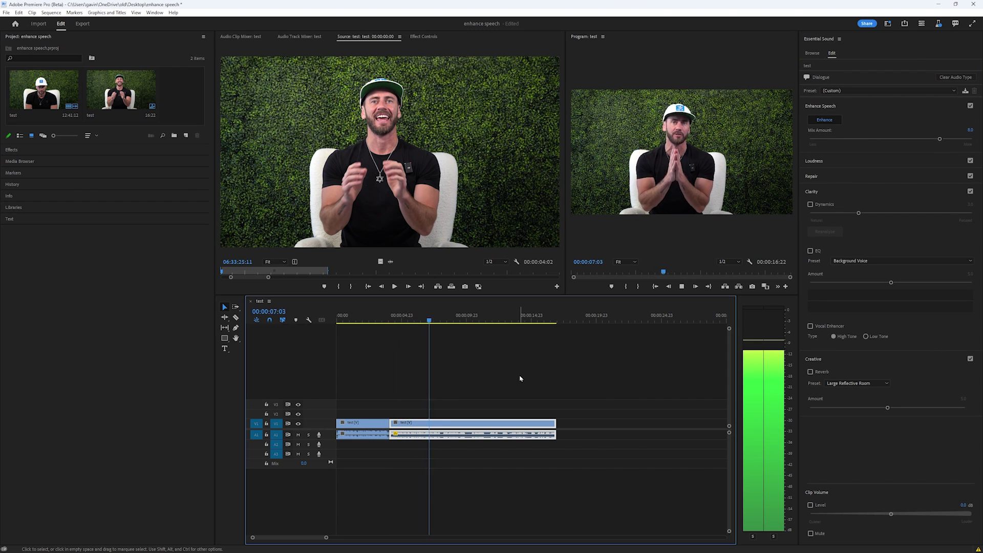
key(space)
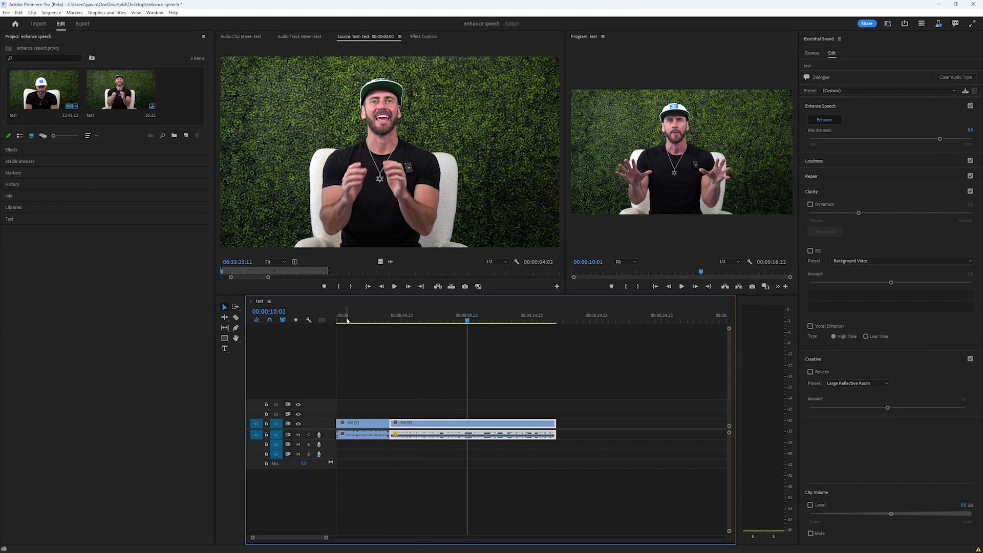
click(969, 130)
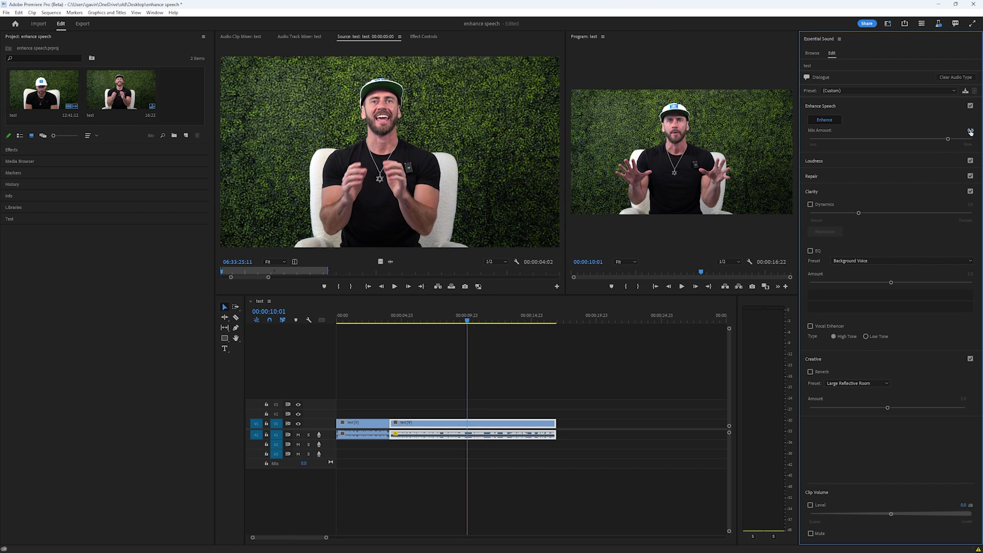
click(446, 371)
key(Home)
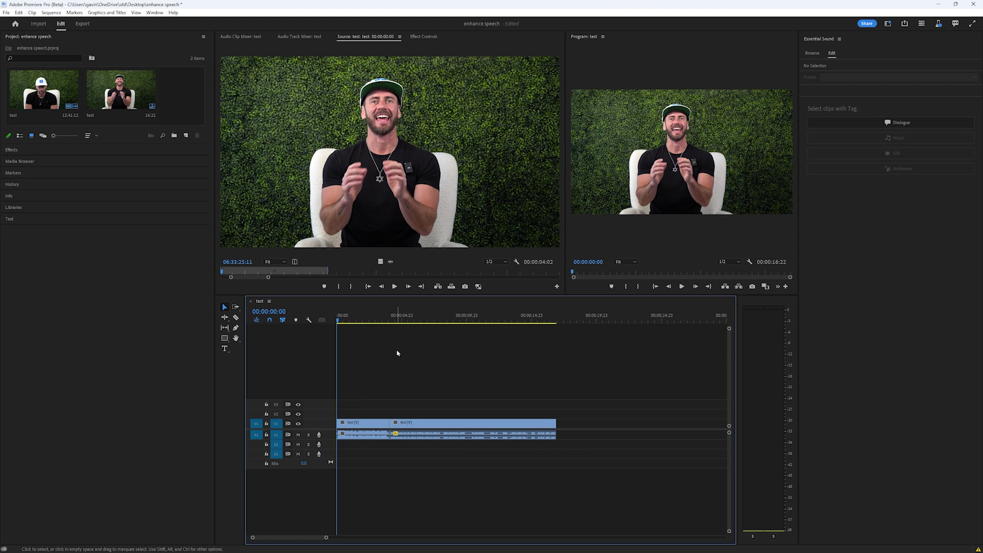
key(space)
click(388, 321)
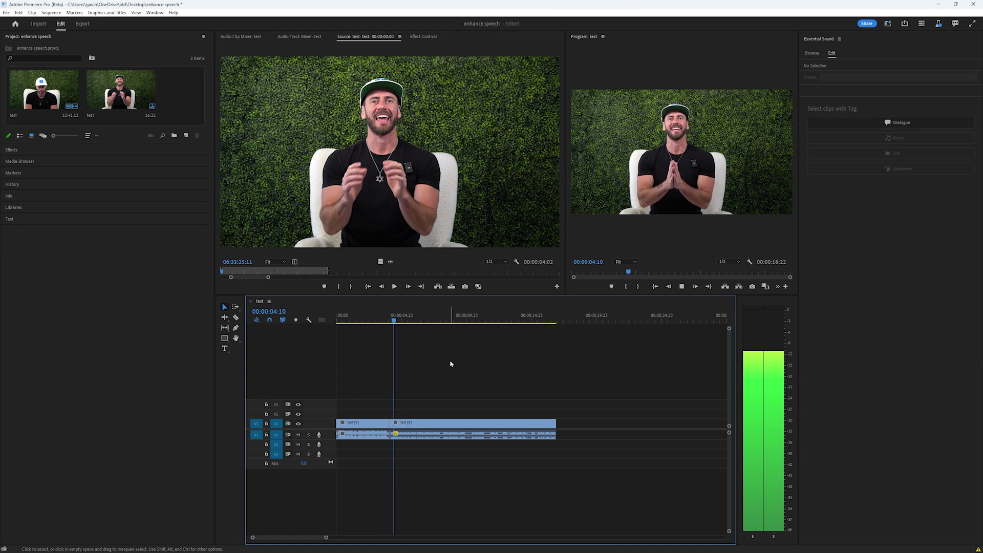
Step: Boost the second clip's audio gain by 10 dB, then return to the sequence start
right_click(460, 423)
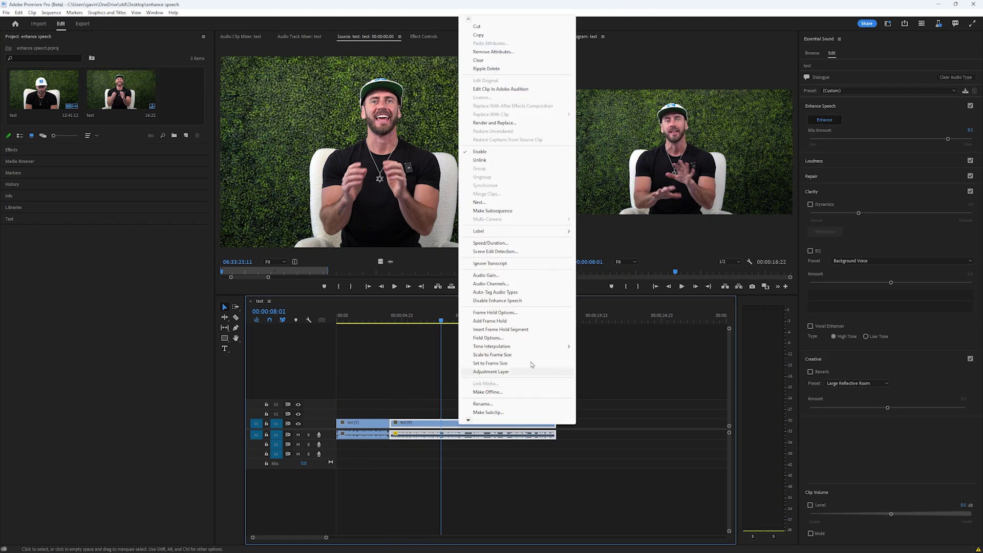
click(505, 276)
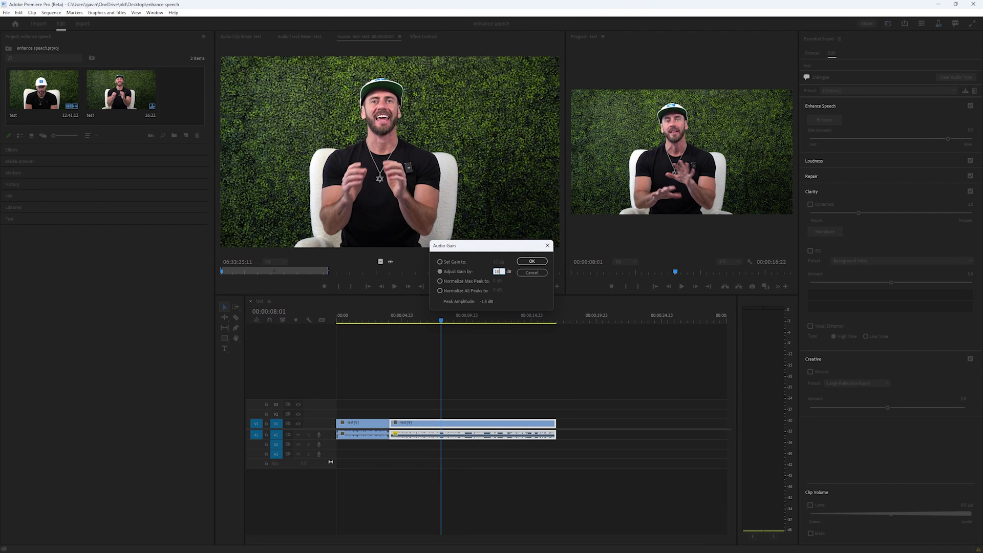
key(Return)
click(392, 320)
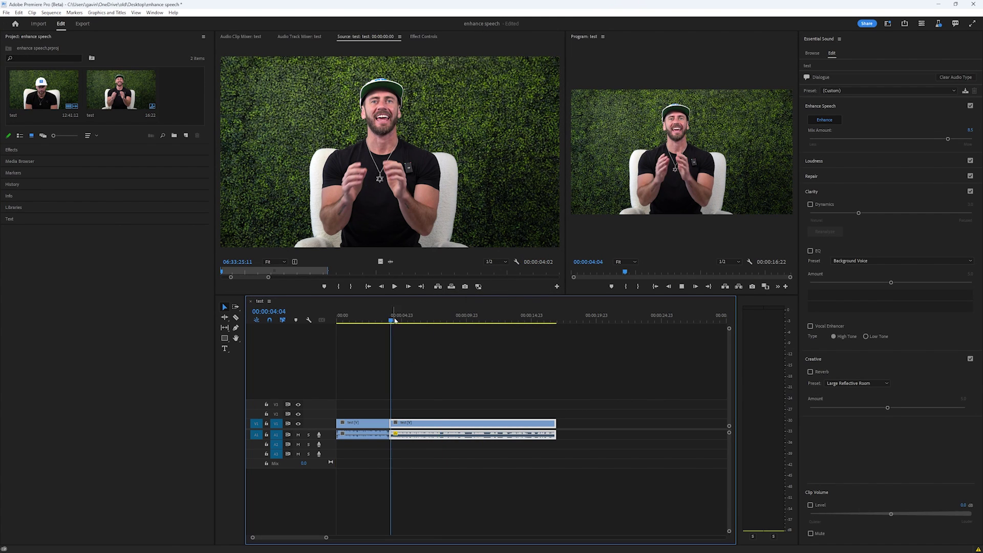
click(446, 365)
key(Home)
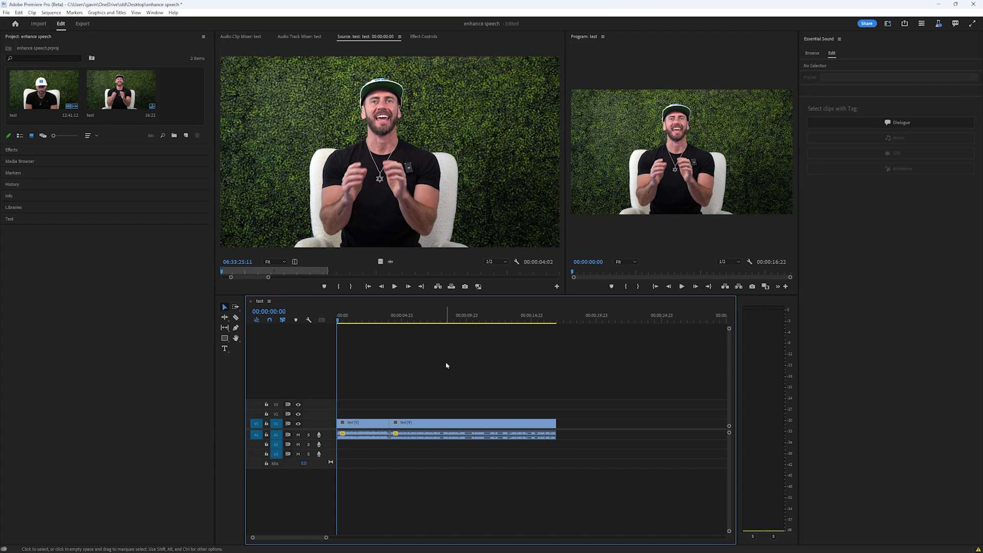
key(space)
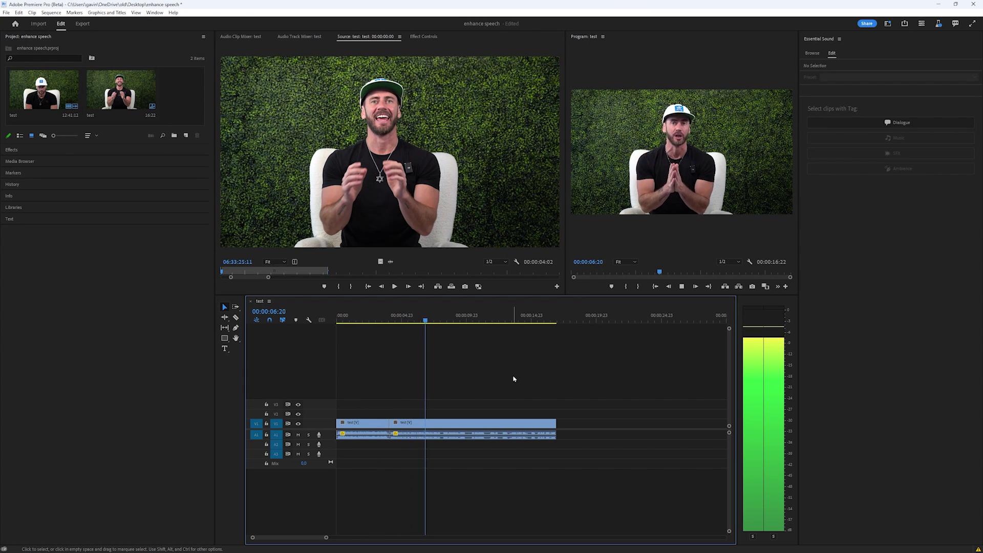
key(space)
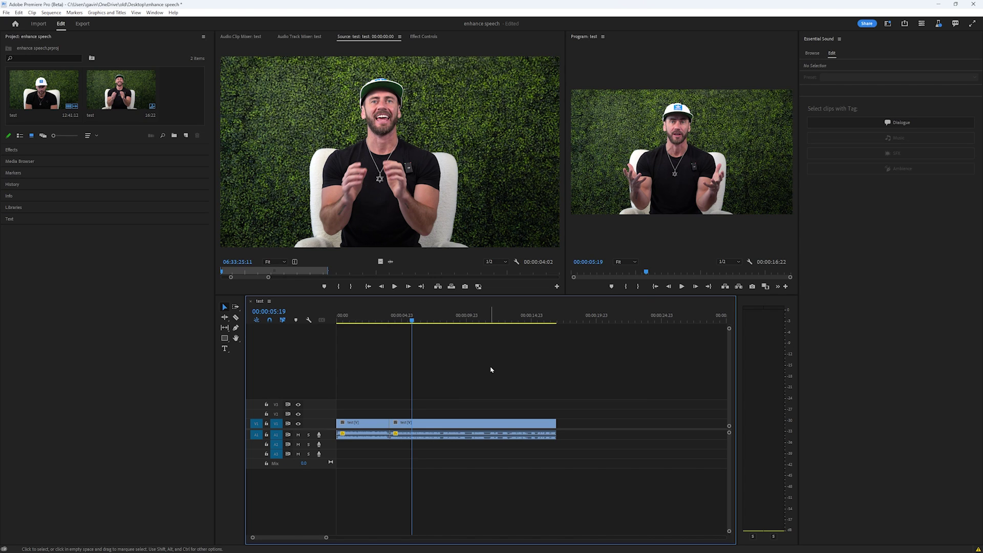
click(361, 425)
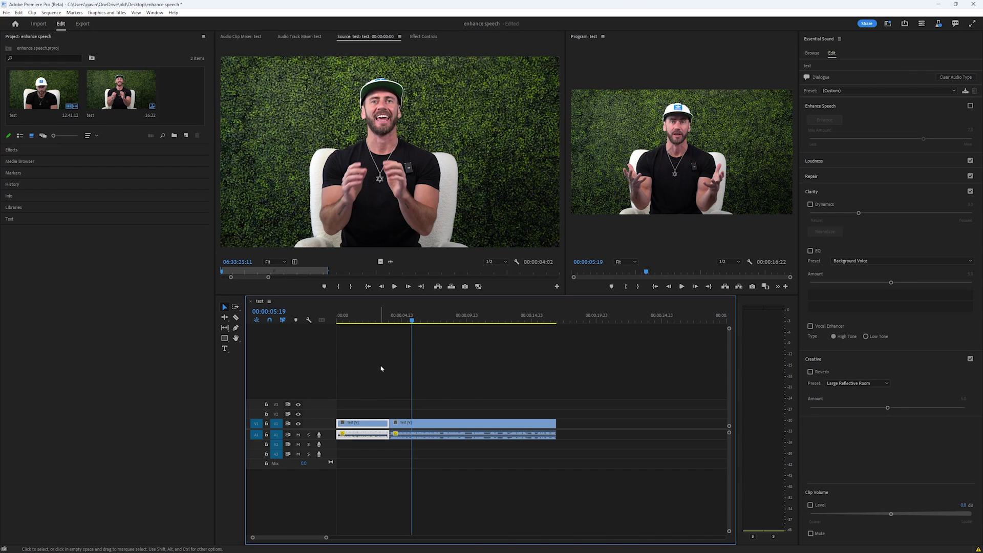
Step: Delete the first clip, remove the leftover gap, and save the project
key(Delete)
click(362, 424)
key(Delete)
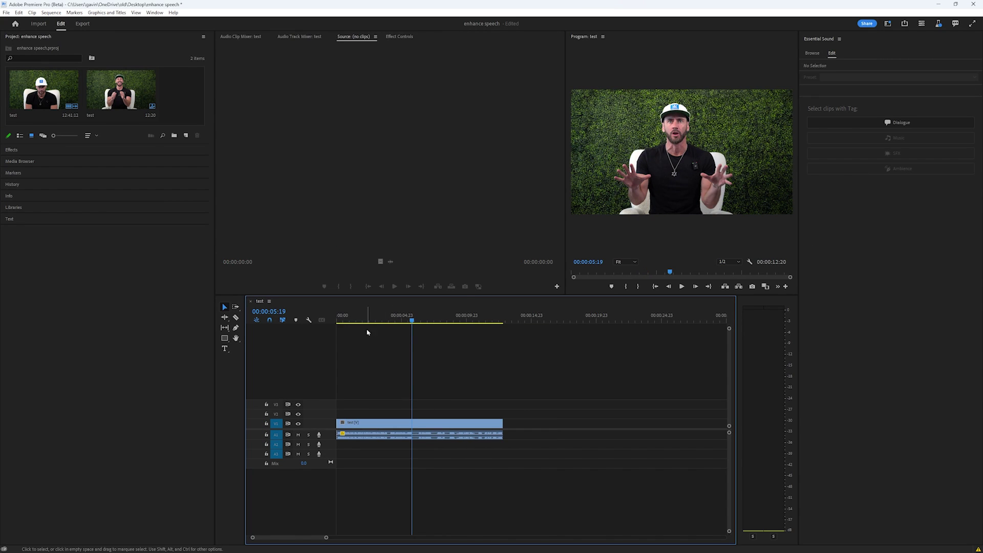
key(Home)
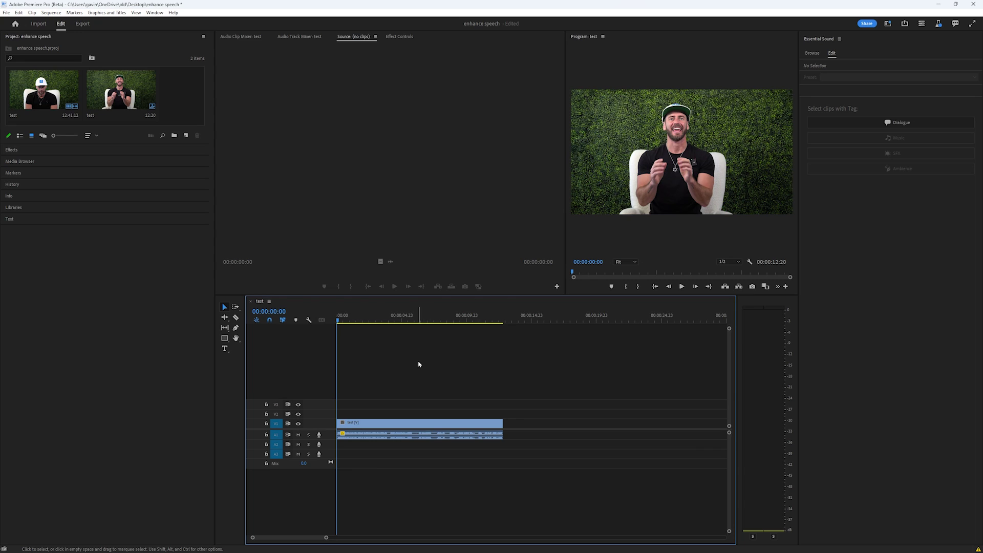
key(ctrl+s)
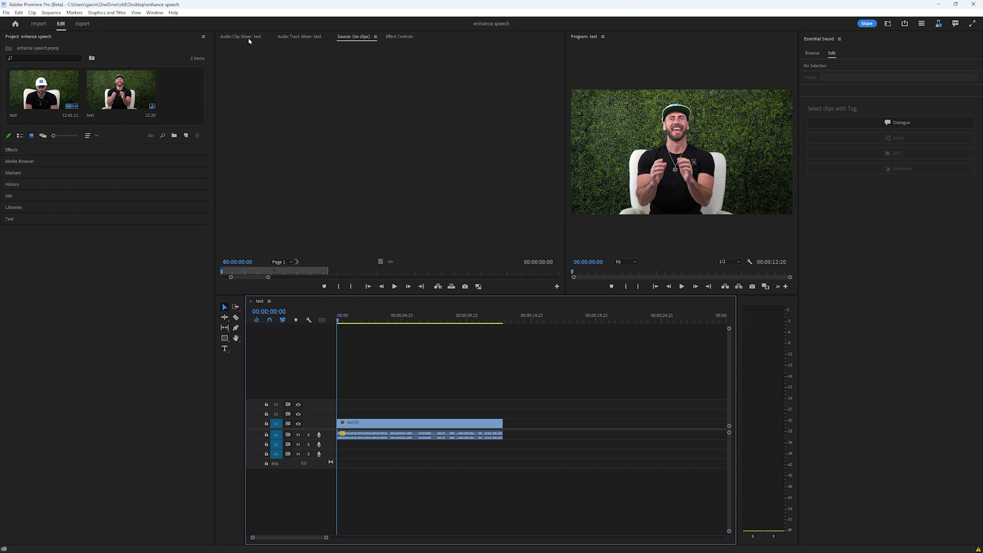
Step: Show the Audio Track Mixer with effects and sends expanded, and select the remaining timeline clip
click(297, 37)
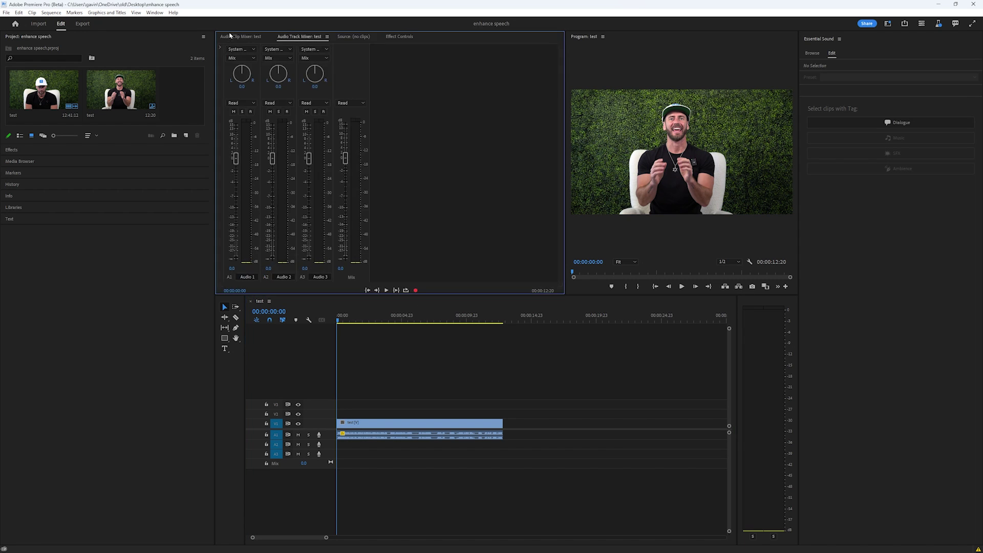
click(221, 48)
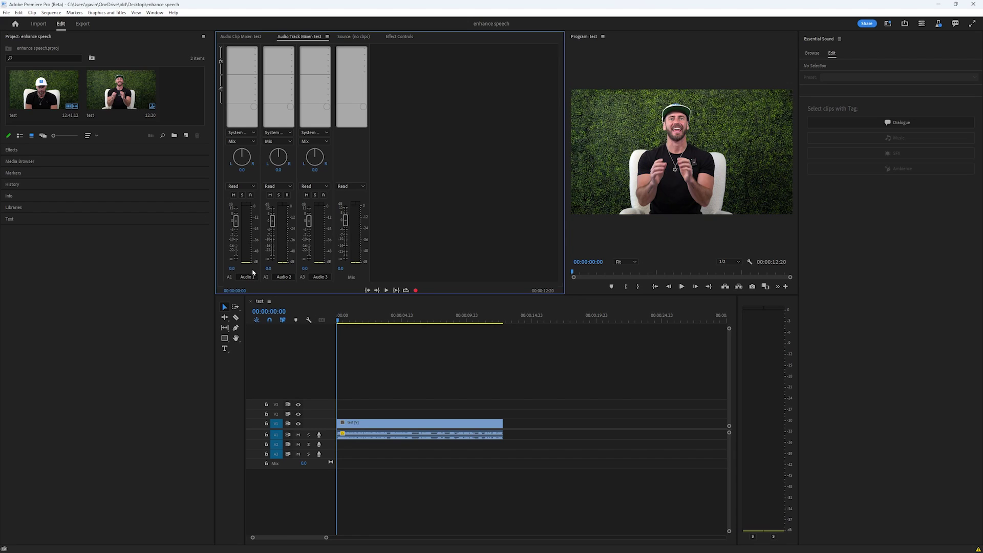
click(354, 438)
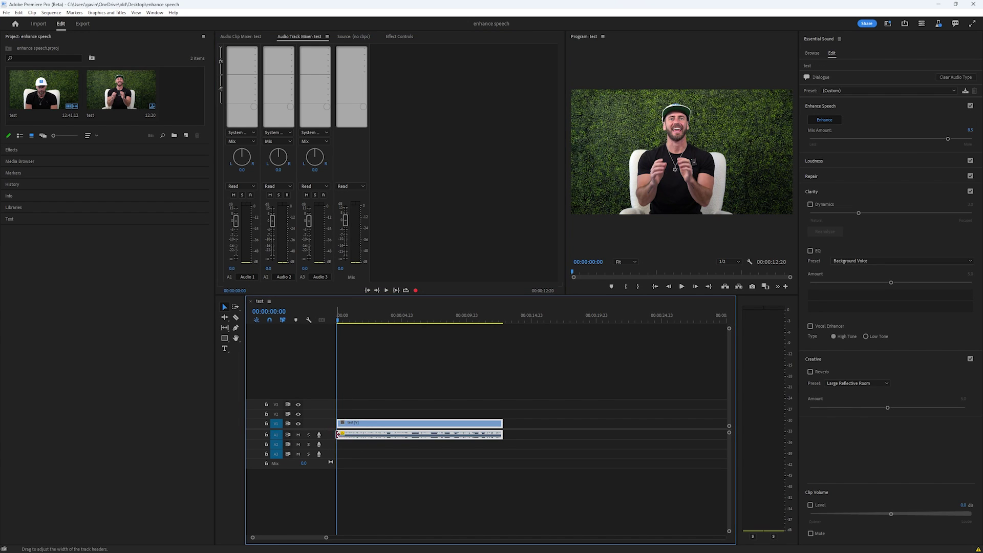
Step: Put a Parametric Equalizer in Audio 1's first slot, apply the Vocal Enhancer preset, and play it back
click(257, 49)
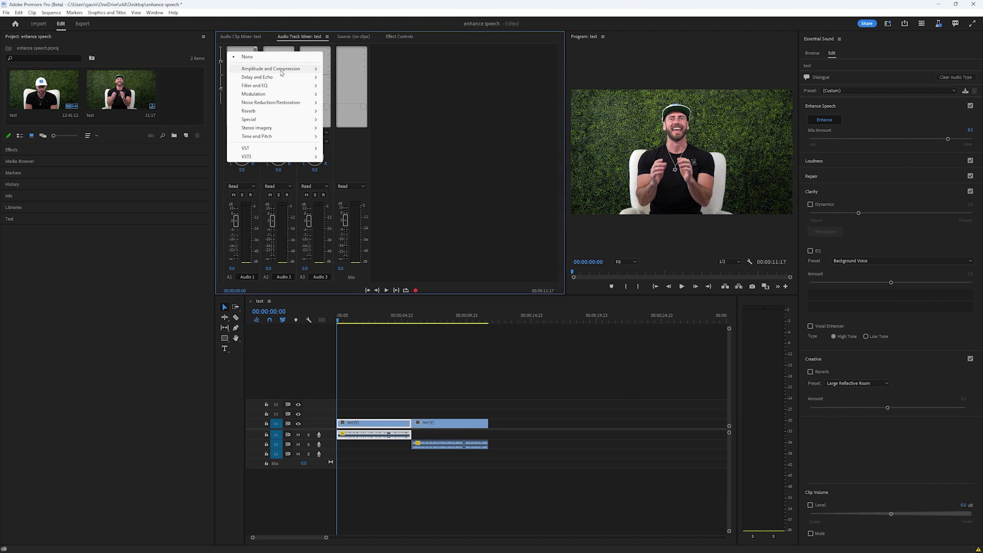
mouse_move(282, 73)
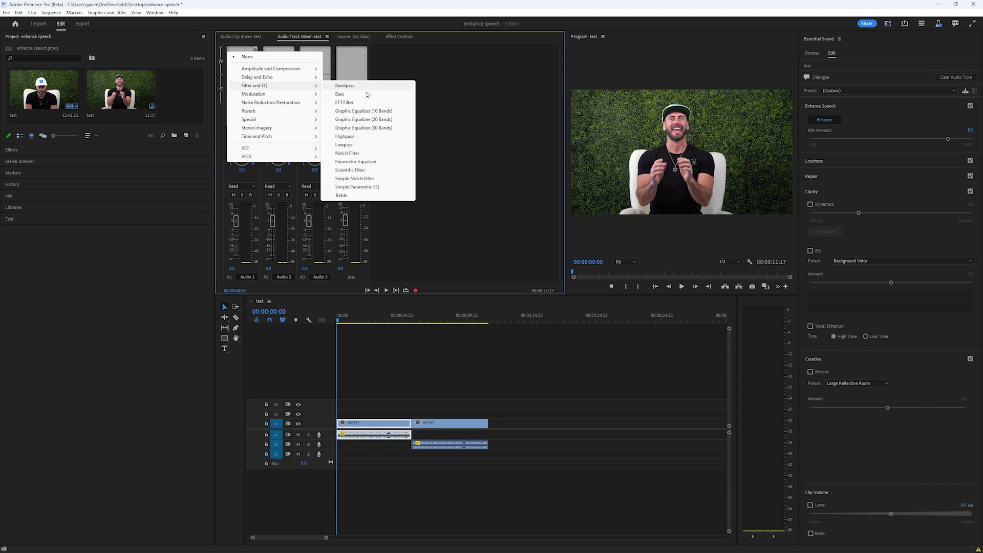
click(356, 162)
double_click(242, 49)
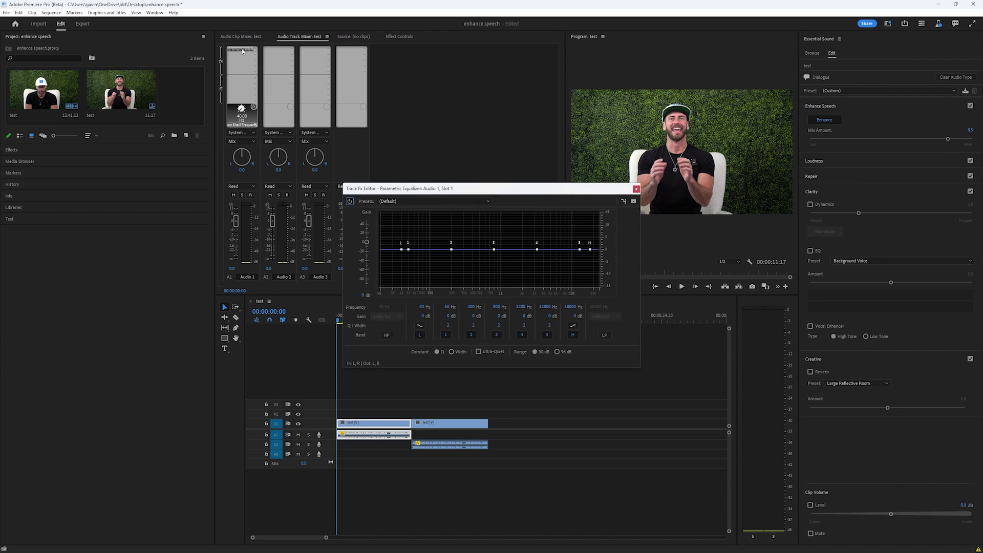
click(407, 203)
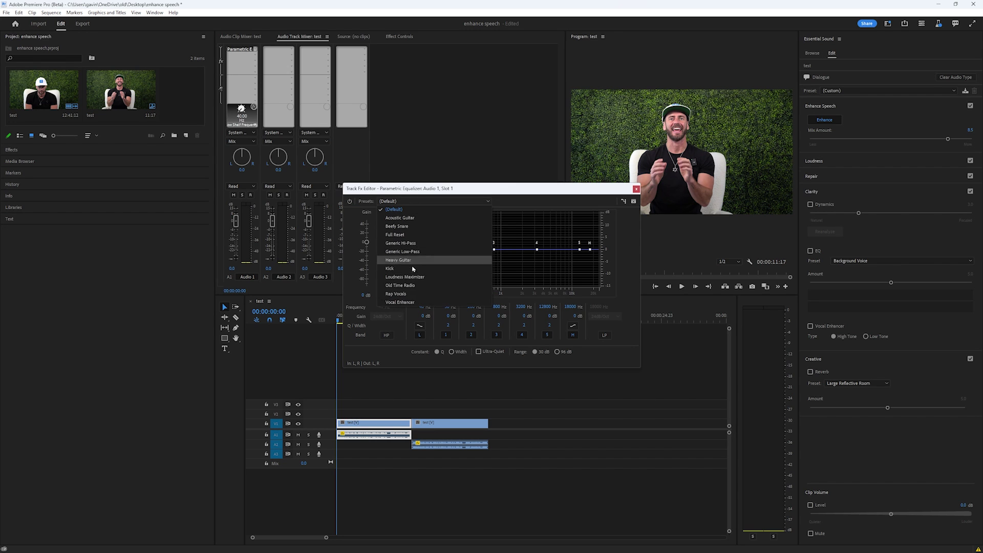
click(412, 303)
key(space)
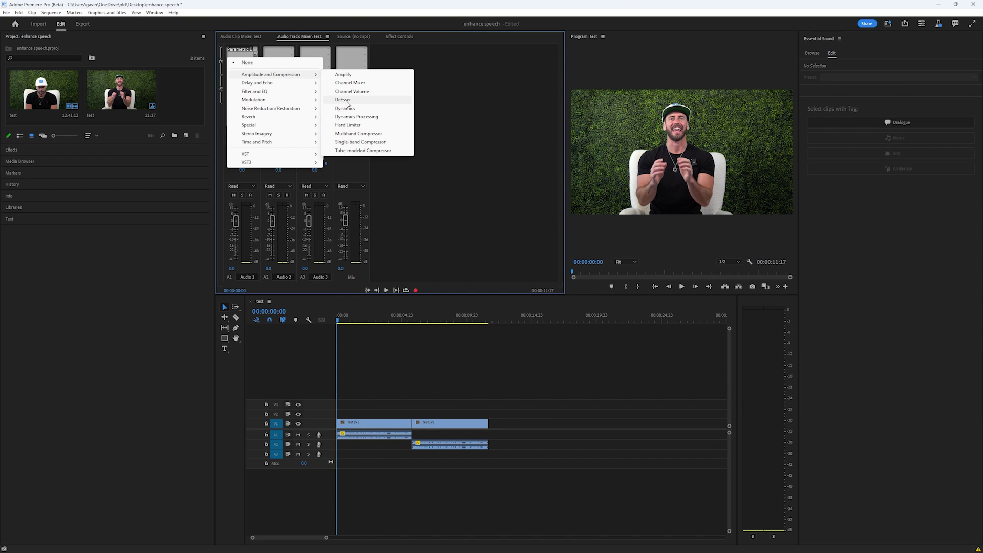
Step: Place a DeEsser in Audio 1's second effect slot, after the Parametric Equalizer
click(343, 100)
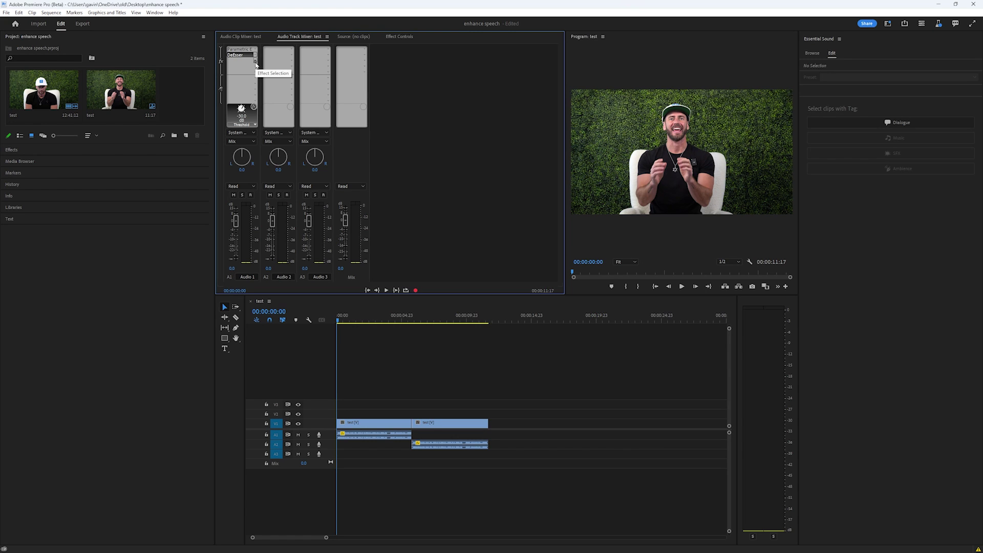
click(256, 63)
Step: Add a Hard Limiter to Audio 1's third slot using the Limit to -3dB preset
mouse_move(287, 80)
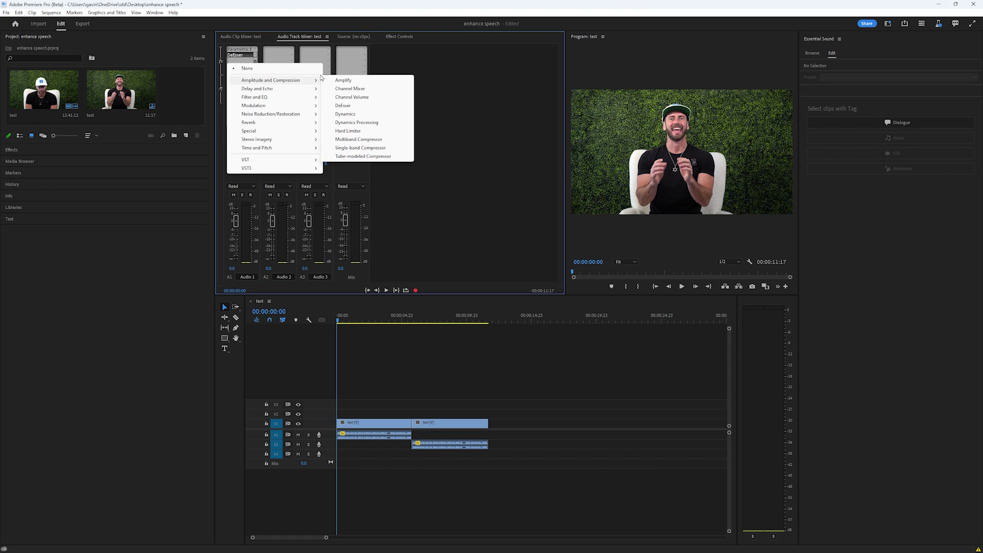
click(353, 131)
double_click(241, 60)
click(485, 237)
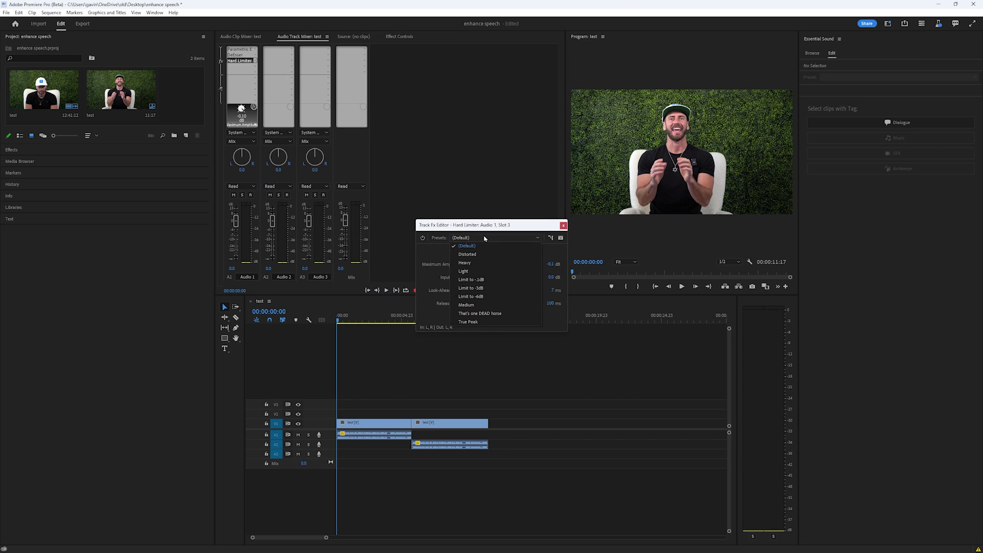
click(484, 288)
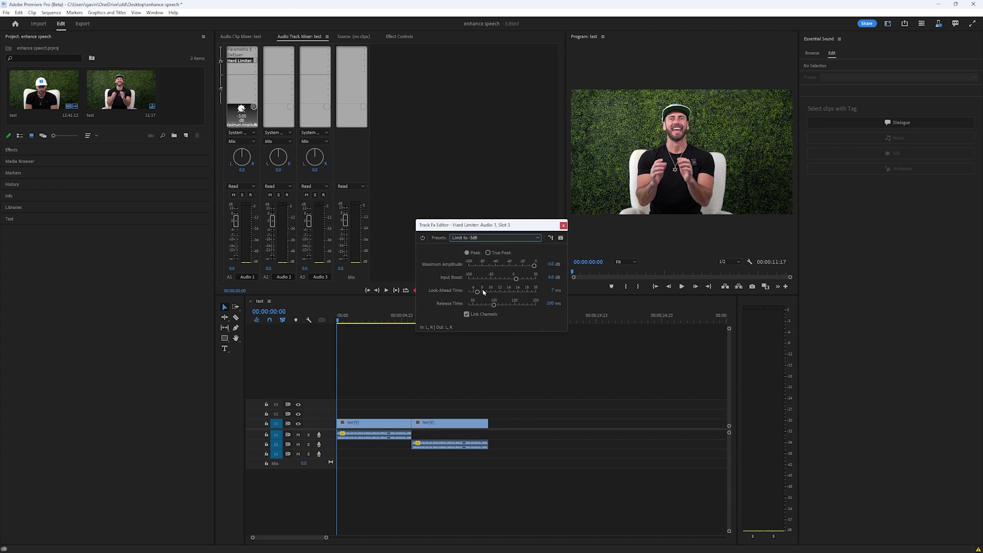
Step: Set the Hard Limiter's Maximum Amplitude to -4 dB and Input Boost to 8 dB
click(551, 264)
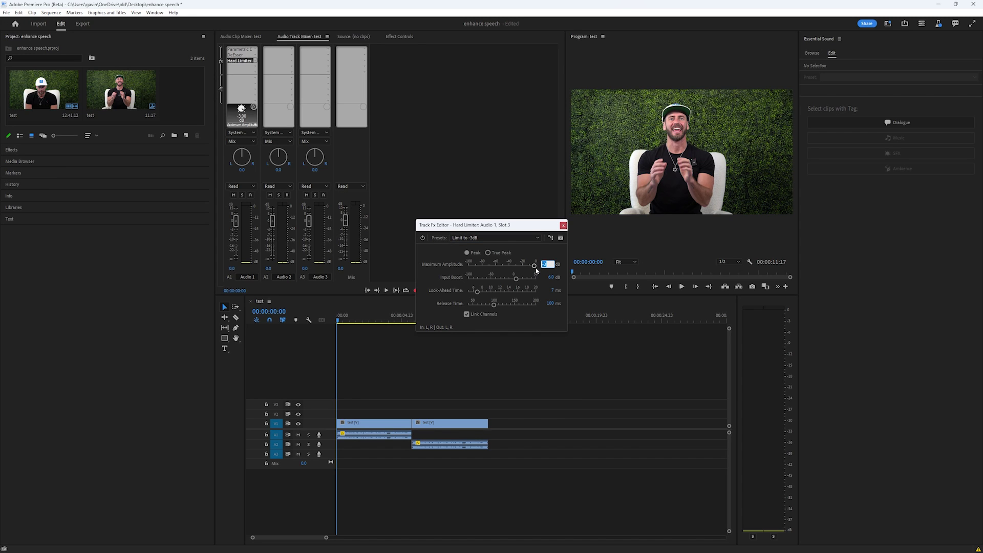
text(-4)
key(Return)
click(552, 278)
text(8)
key(Return)
click(563, 226)
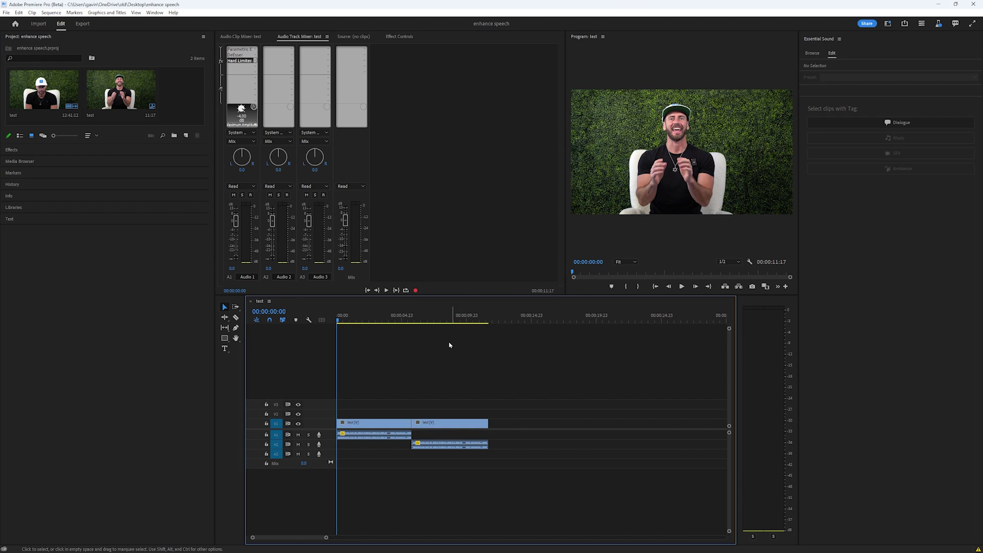
click(359, 424)
Step: Apply the Yellow label to the first test clip, then clear the timeline selection
right_click(367, 427)
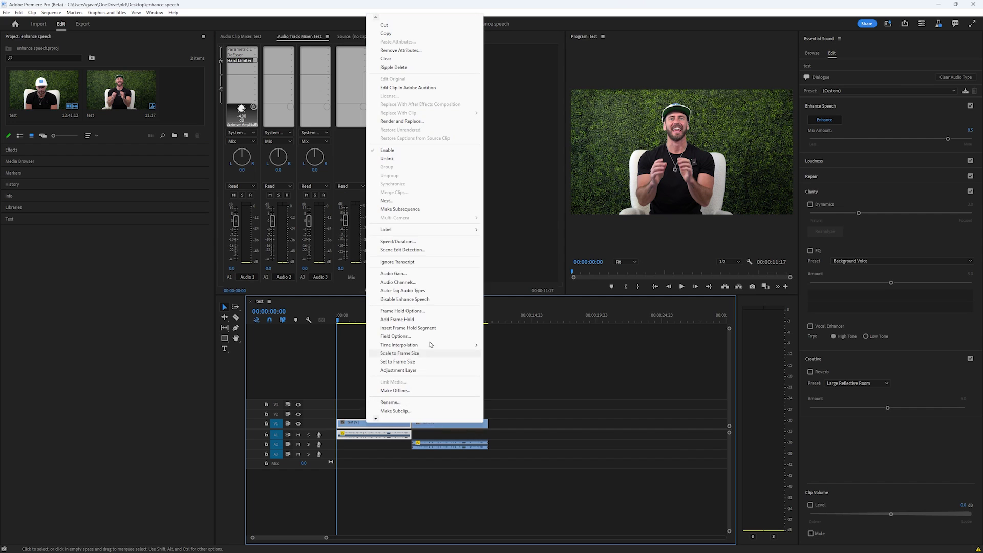
mouse_move(454, 230)
click(502, 368)
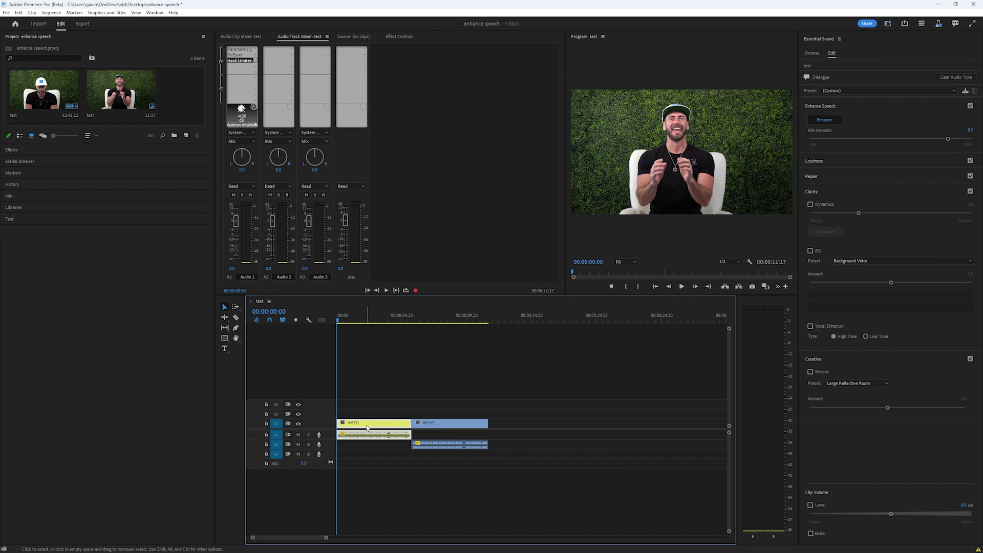
click(255, 62)
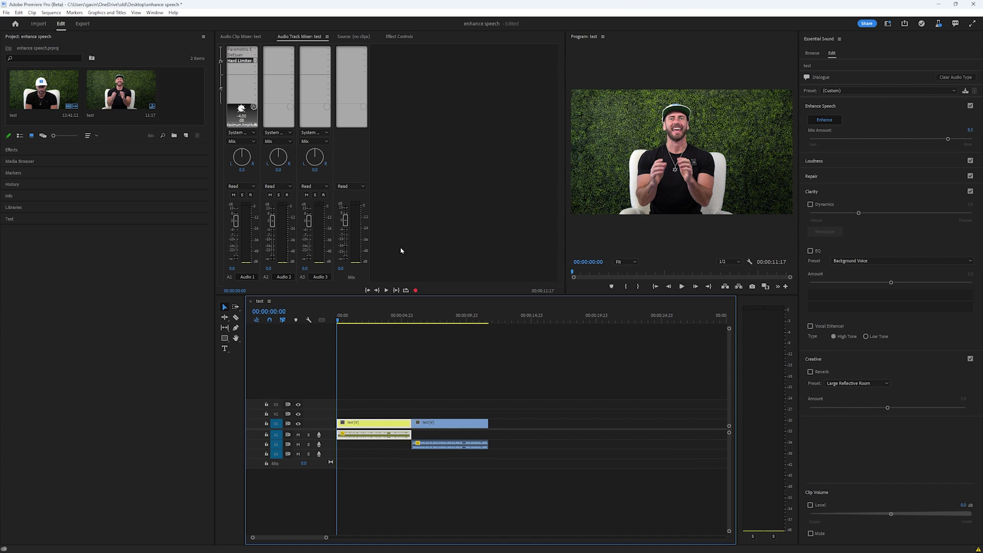
click(418, 424)
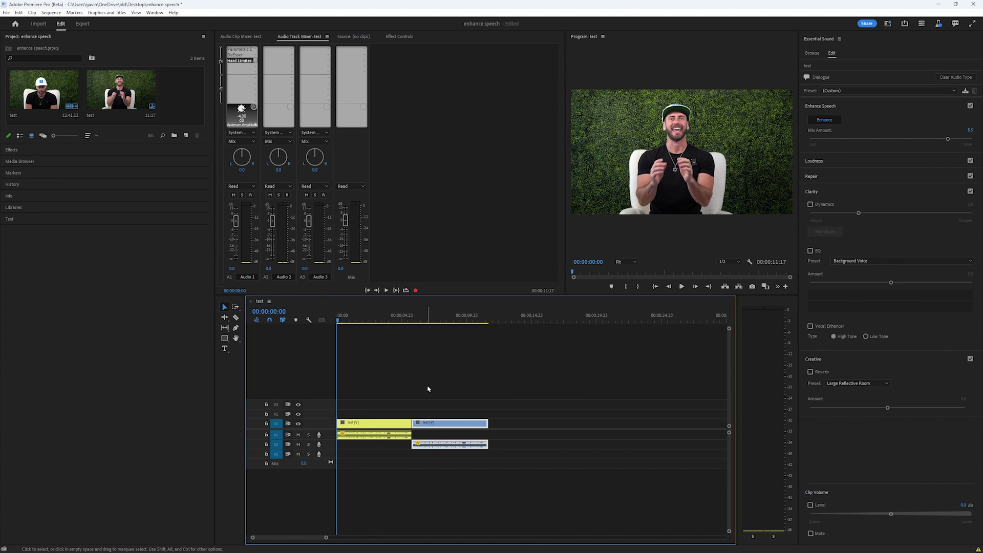
click(425, 363)
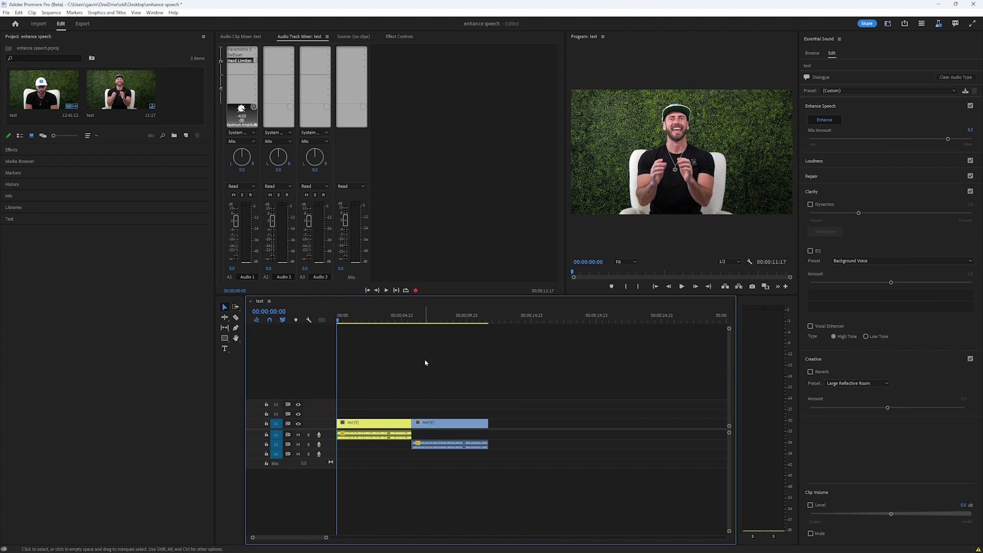
Step: Play the processed sequence and check the Hard Limiter's Input Boost value
key(space)
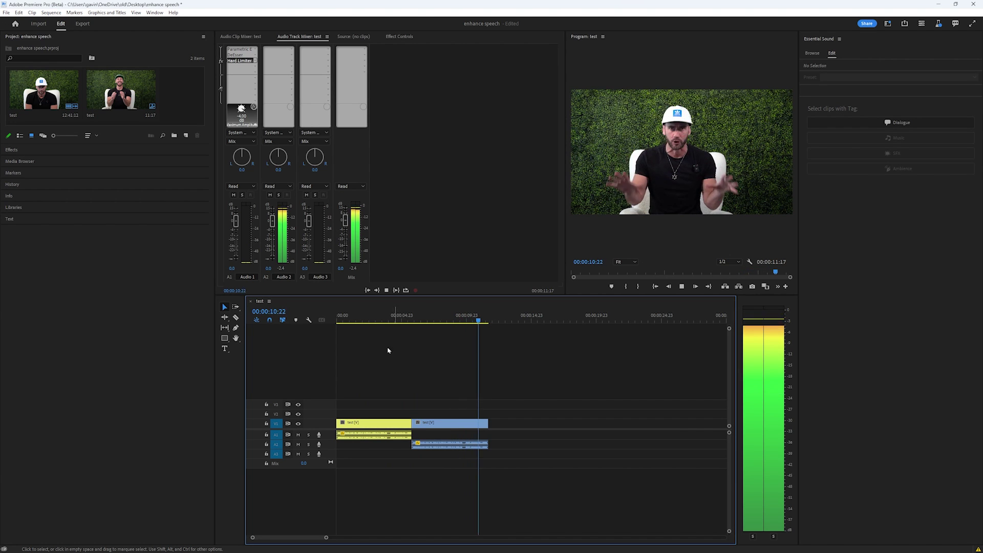
double_click(239, 62)
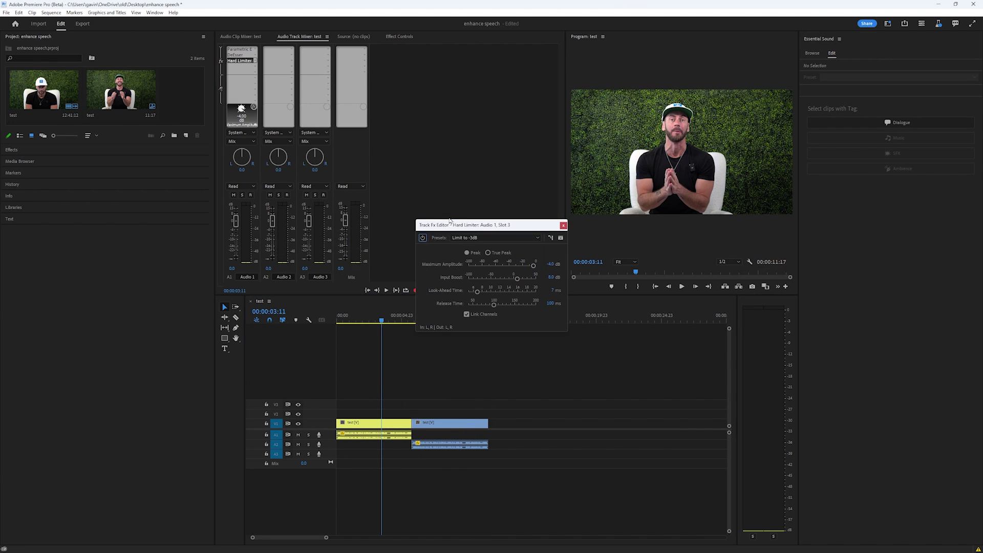
click(550, 277)
click(563, 226)
Step: Recheck the Hard Limiter's Input Boost, return the playhead to the start, and save the project
double_click(240, 61)
click(552, 278)
key(Return)
click(423, 368)
key(Home)
key(ctrl+s)
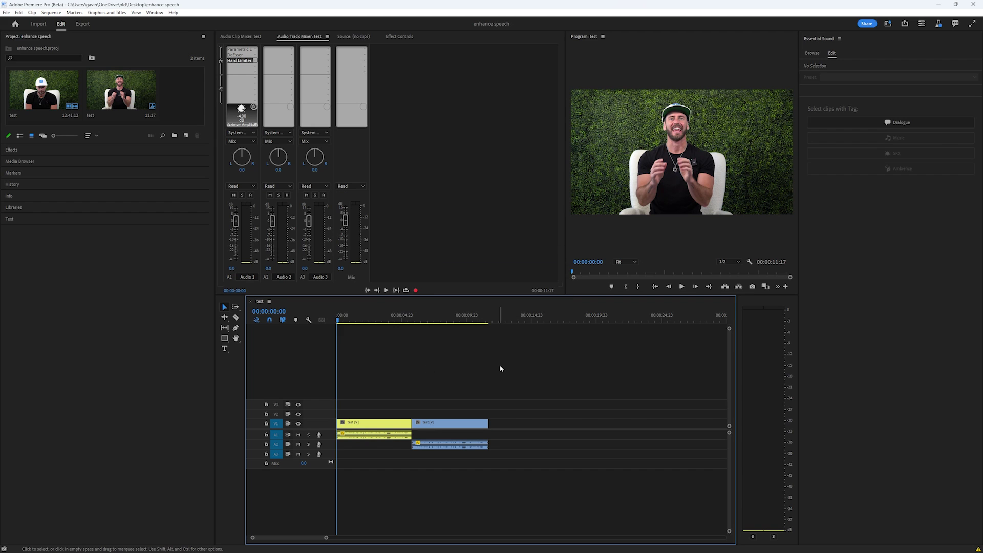
key(space)
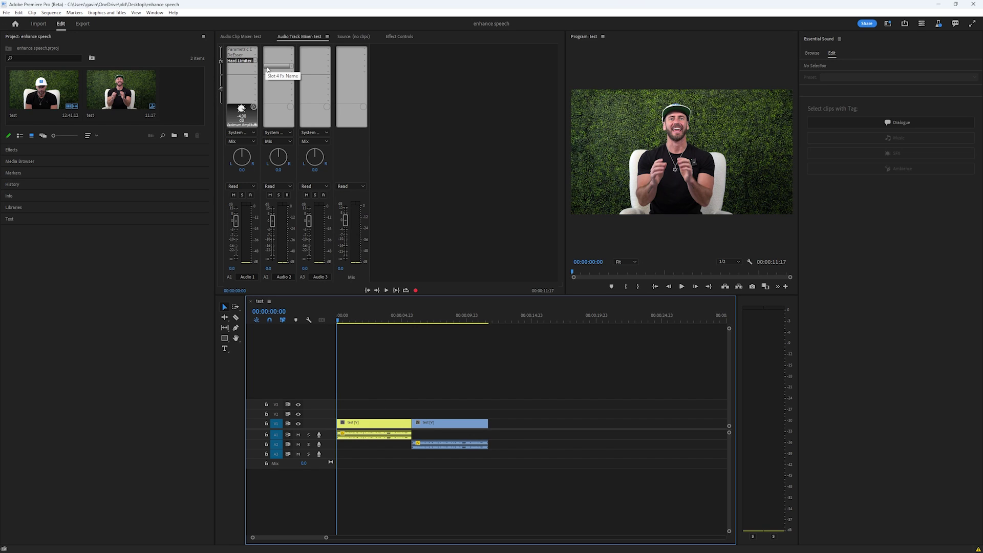
Step: Glance at the Parametric Equalizer settings, then open Audio 1's Hard Limiter settings
double_click(244, 48)
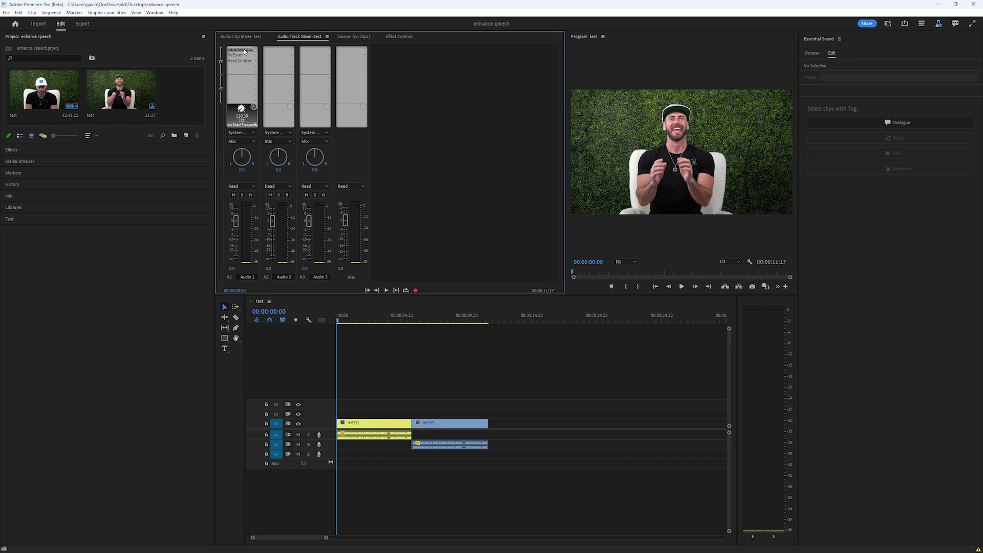
click(636, 188)
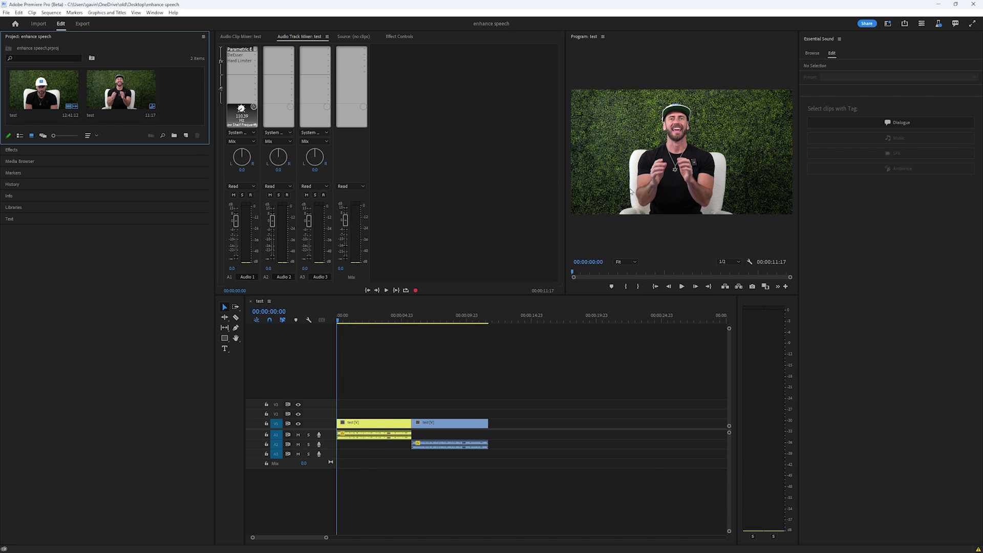
double_click(240, 61)
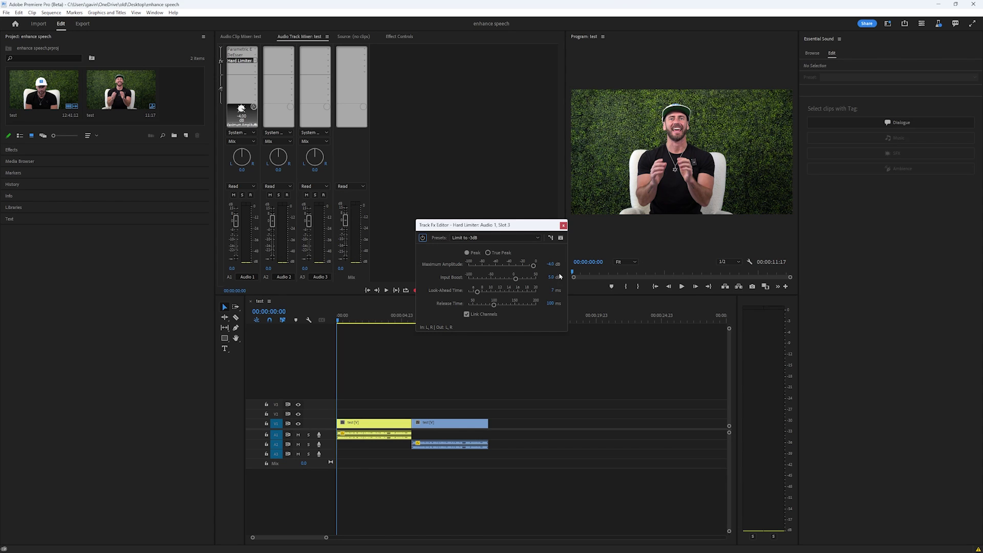
Step: Close the Hard Limiter's Track Fx Editor and deselect the timeline clips
click(563, 225)
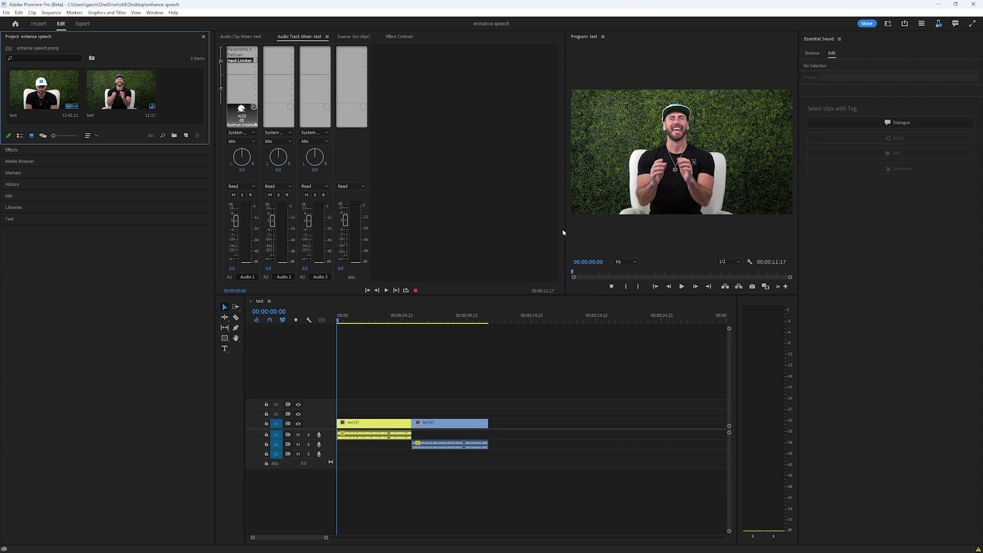
click(444, 447)
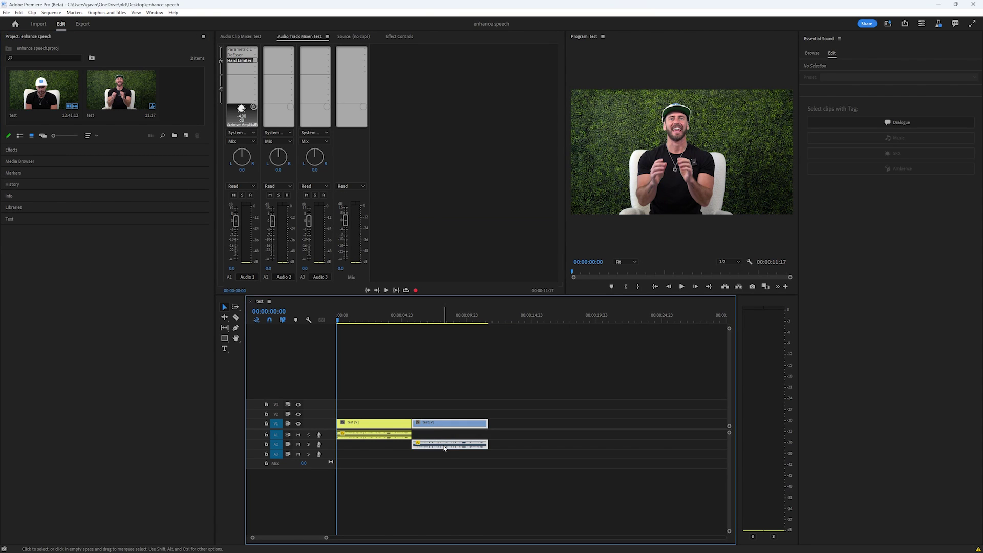
click(410, 379)
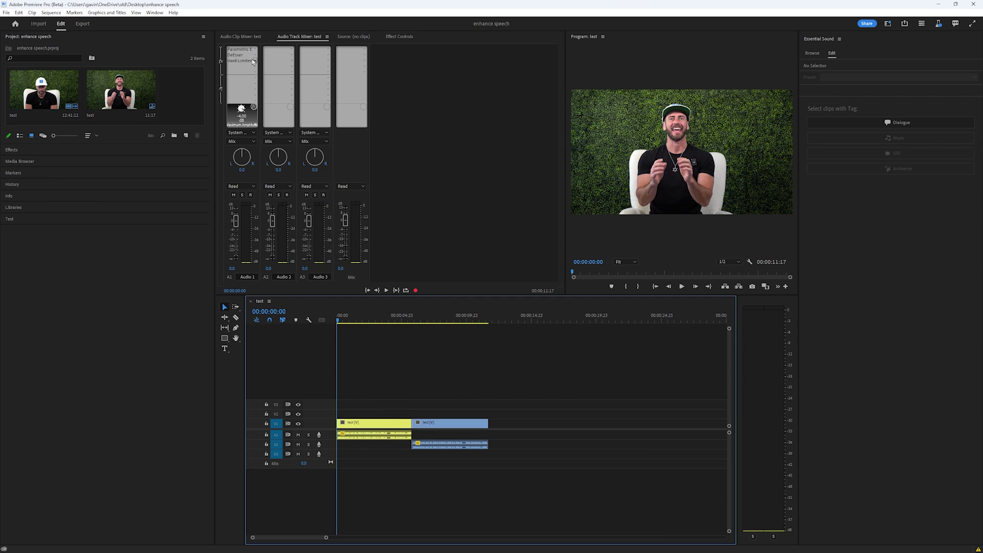